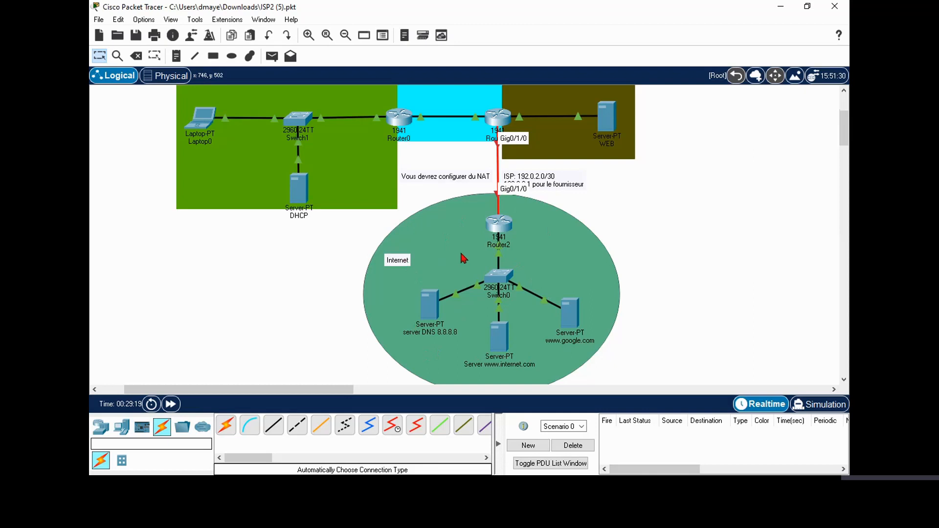
Open Router1's GigabitEthernet0/1/0 interface settings and move the ISP 192.0.2.0/30 note clear of the link label.
click(501, 119)
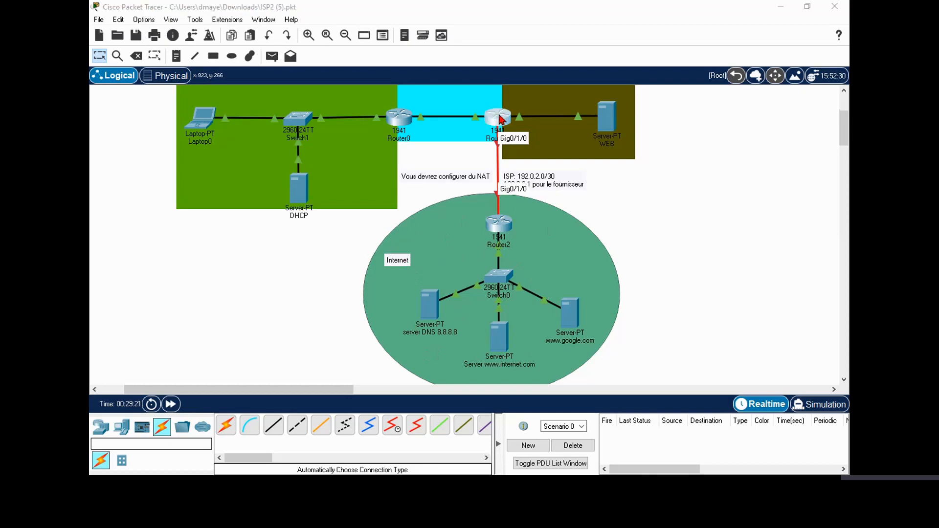
drag(513, 28, 618, 82)
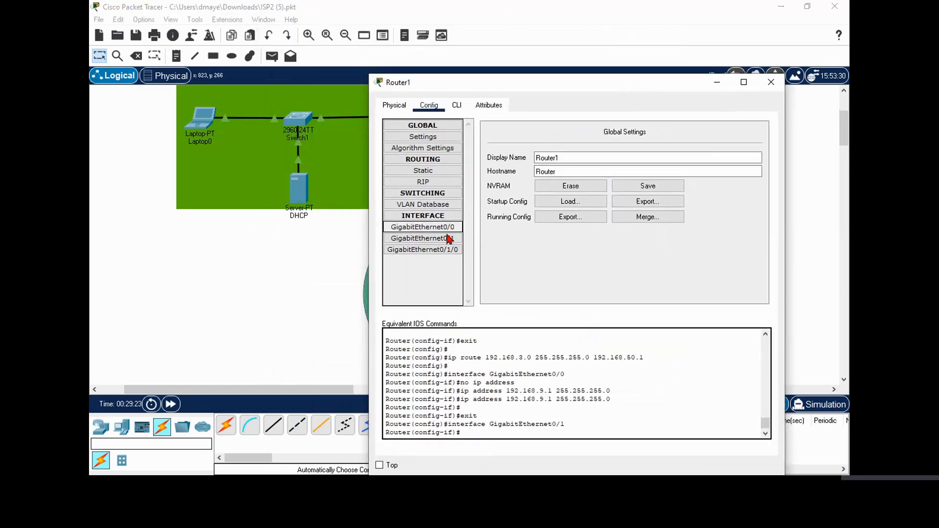
click(446, 251)
click(640, 183)
drag(612, 79, 307, 89)
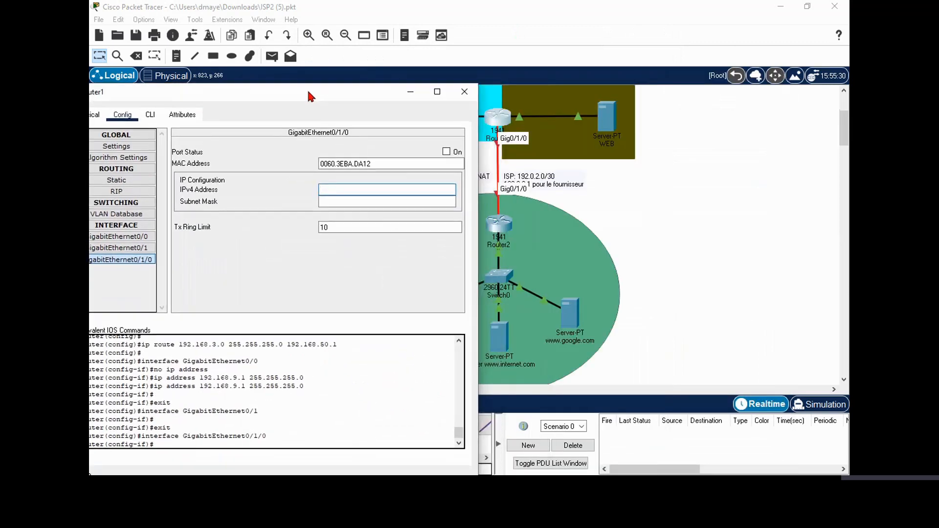
drag(536, 179, 581, 178)
Set Router1's GigabitEthernet0/1/0 to IPv4 address 192.0.2.2 with subnet mask 255.255.255.252, and enable the port.
click(492, 118)
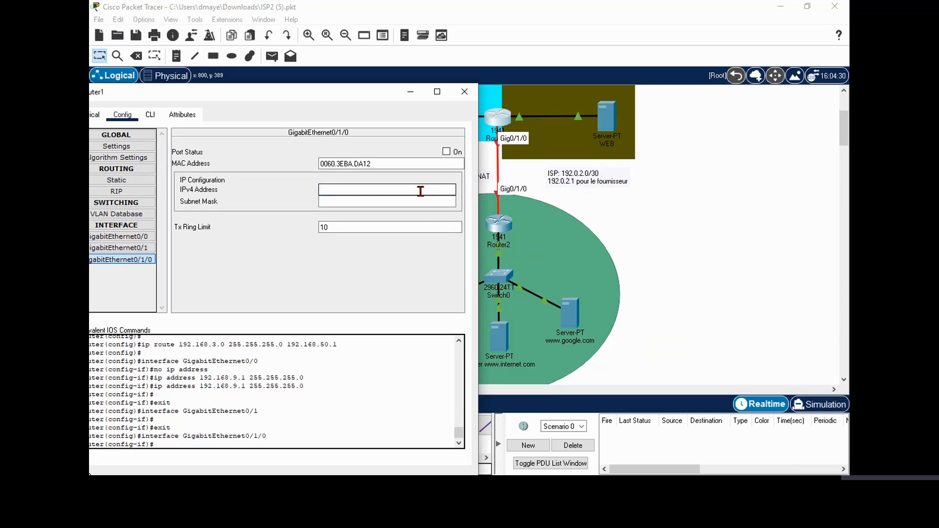
text(2.1)
text(.2)
text(.2)
click(365, 201)
key(BackSpace)
text(252)
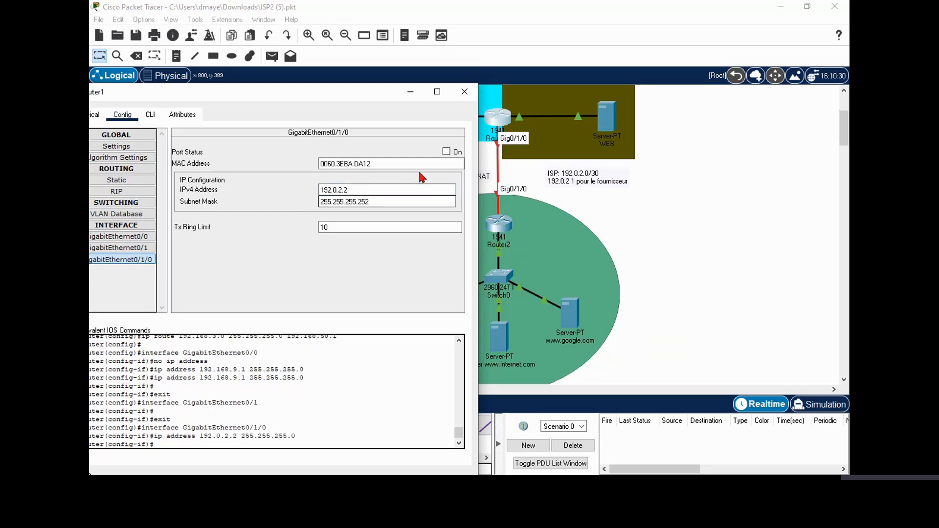
click(447, 152)
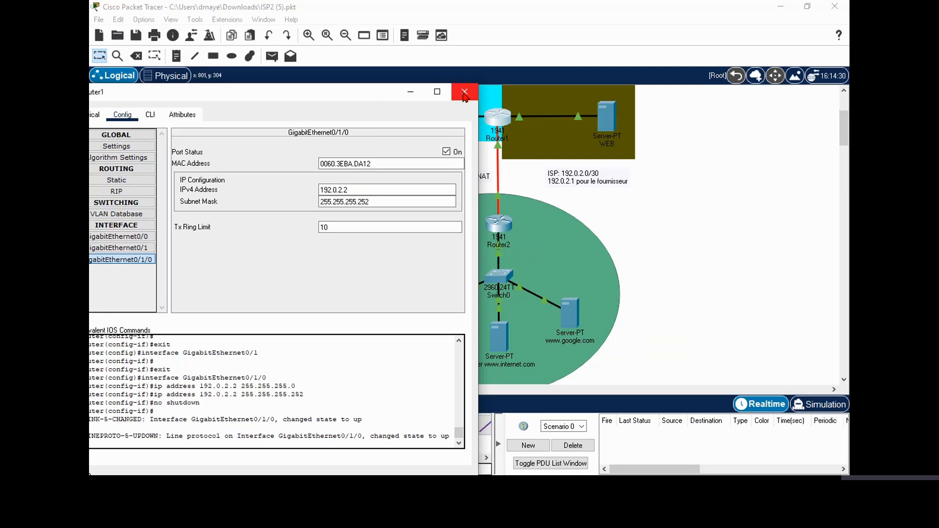
Begin a static default route on Router1 with network 0.0.0.0 and mask 0.0.0.0.
mouse_move(366, 87)
mouse_down()
mouse_move(377, 89)
mouse_move(369, 87)
mouse_up()
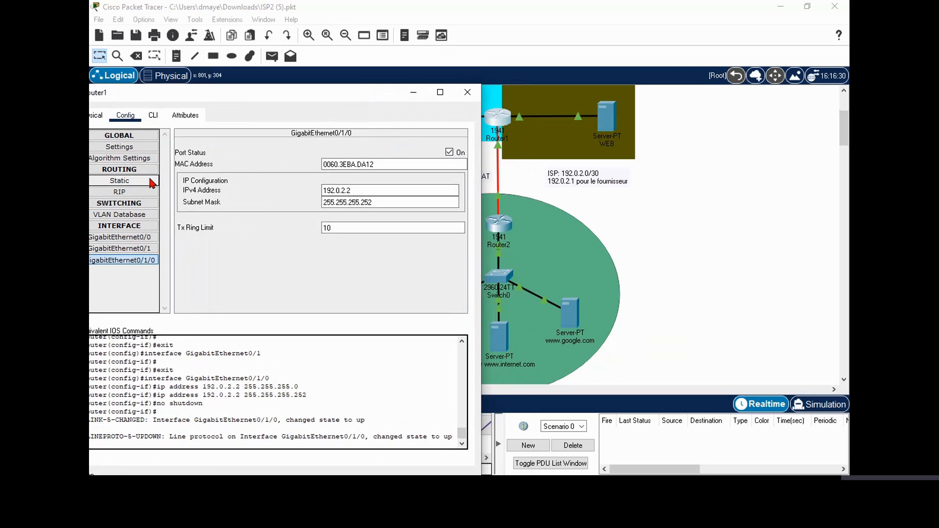
click(126, 183)
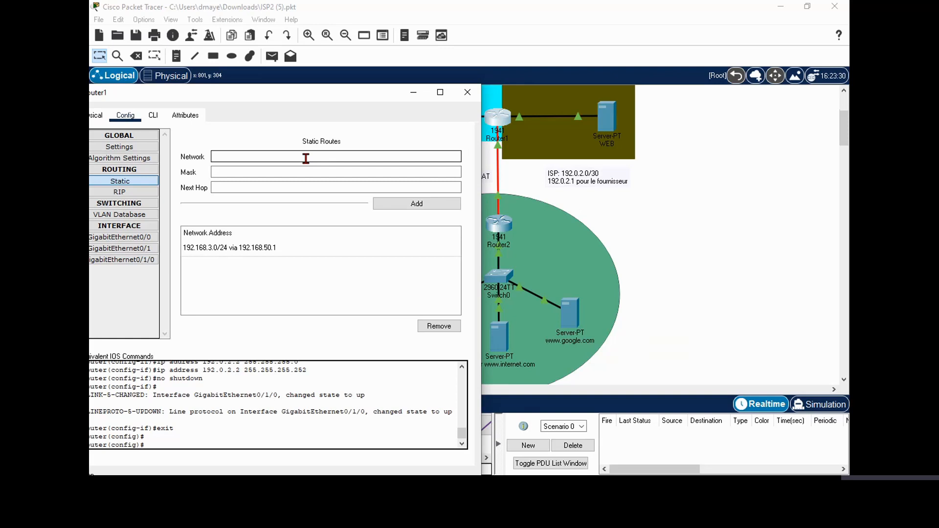
text(.0.0.0)
click(230, 171)
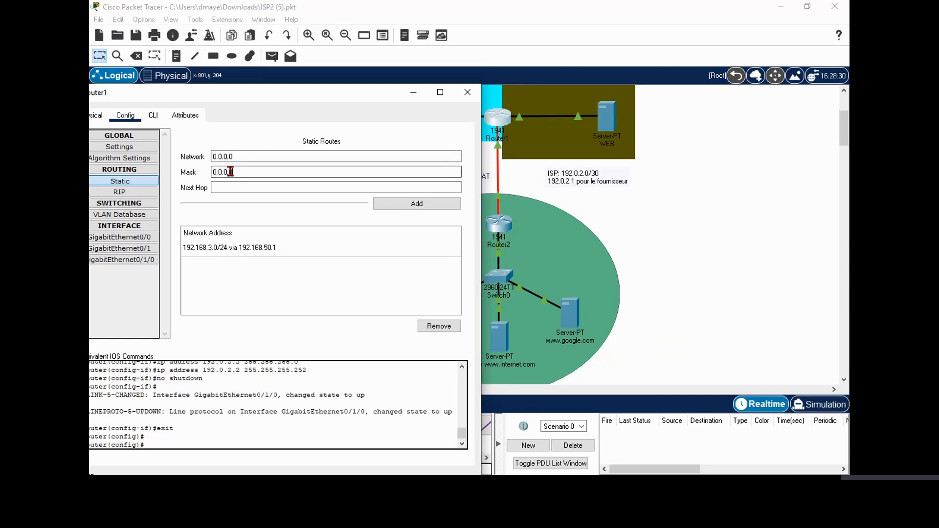
click(241, 188)
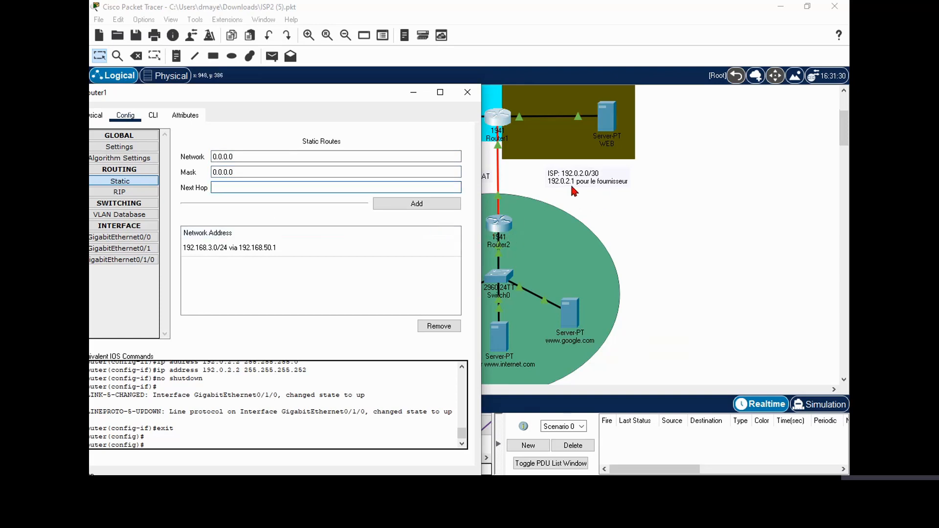
Check the IPv4 address configured on Router2's GigabitEthernet0/1/0 interface.
click(594, 215)
mouse_move(503, 225)
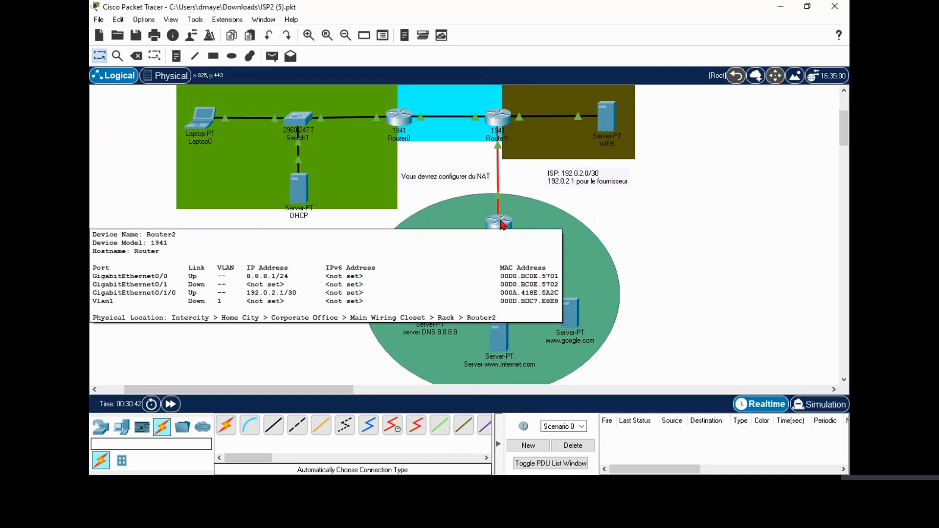
click(502, 225)
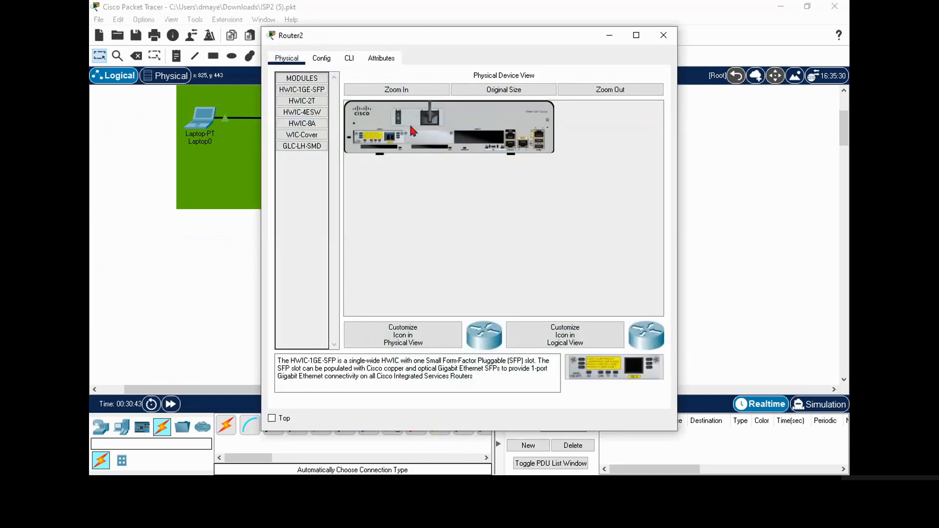
click(321, 58)
click(350, 59)
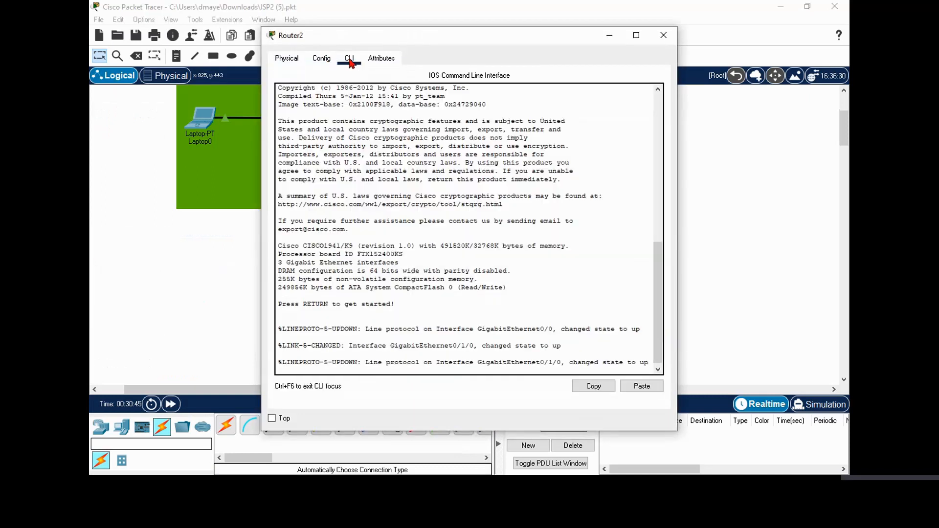
click(322, 59)
click(329, 203)
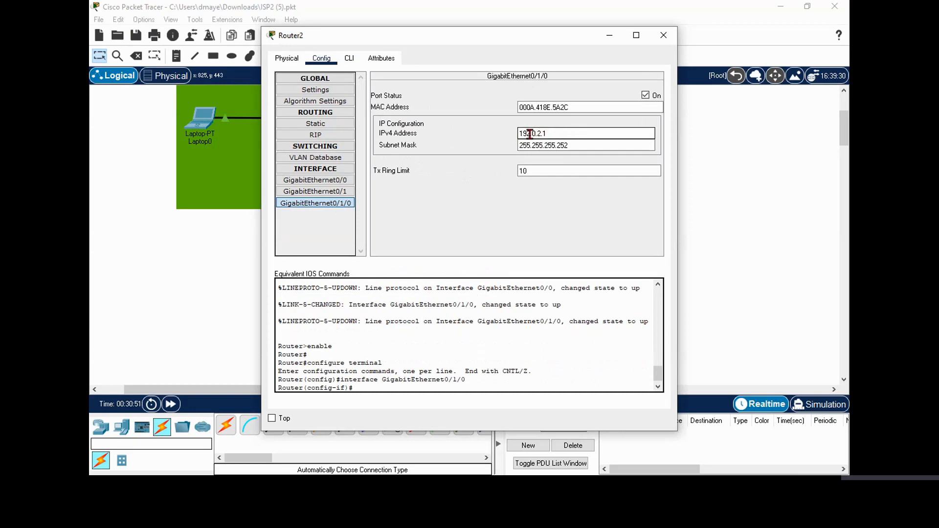
click(664, 35)
Set the next hop of Router1's default route to the provider address 192.0.2.1 and add the route.
click(500, 125)
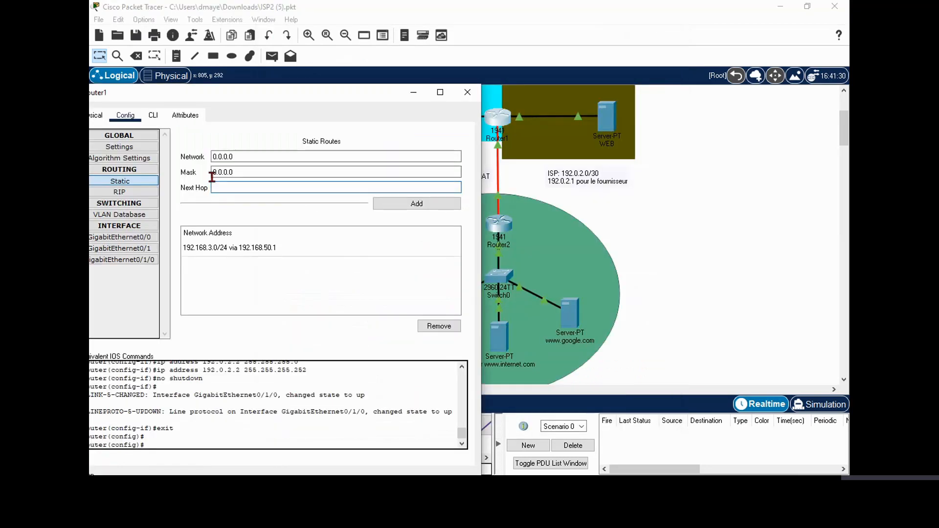
text(192.1)
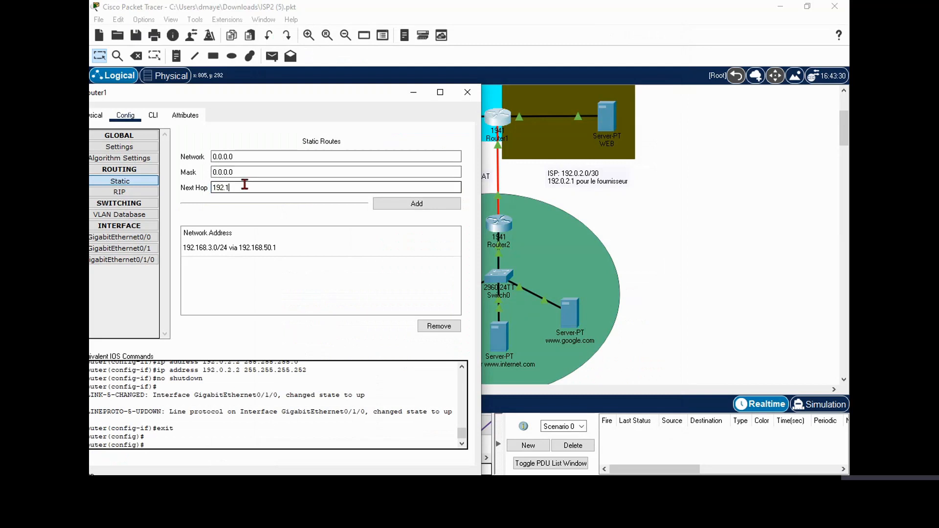
key(BackSpace)
click(417, 203)
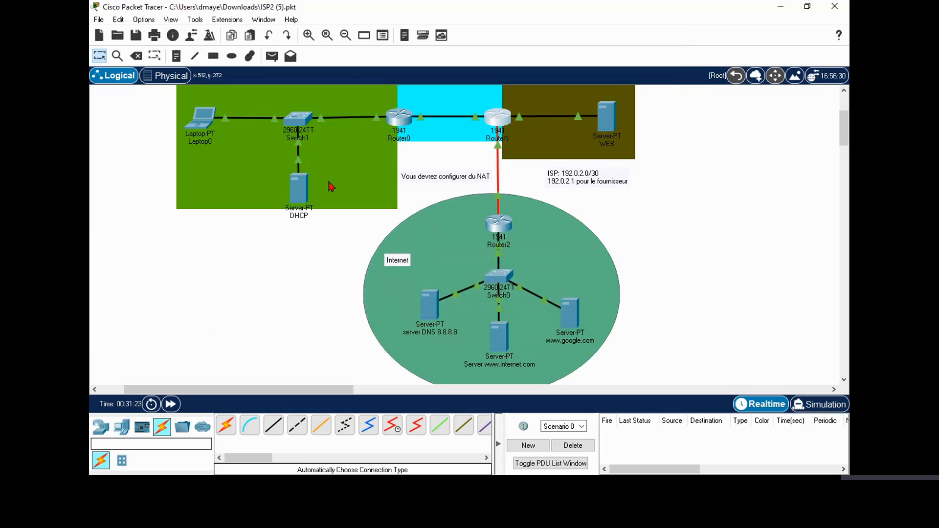
Begin a static default route on Router0 with network 0.0.0.0 and mask 0.0.0.0.
scroll(329, 182, up, 2)
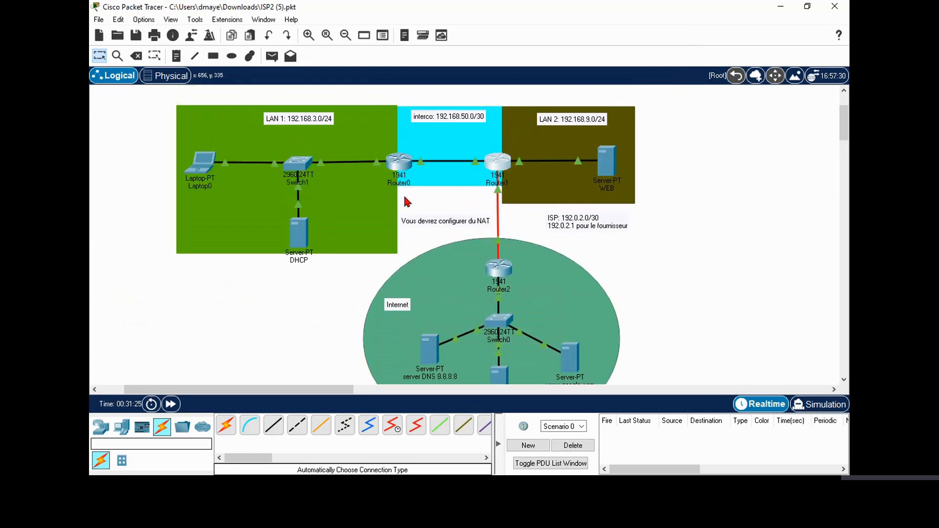
mouse_move(401, 164)
mouse_move(368, 165)
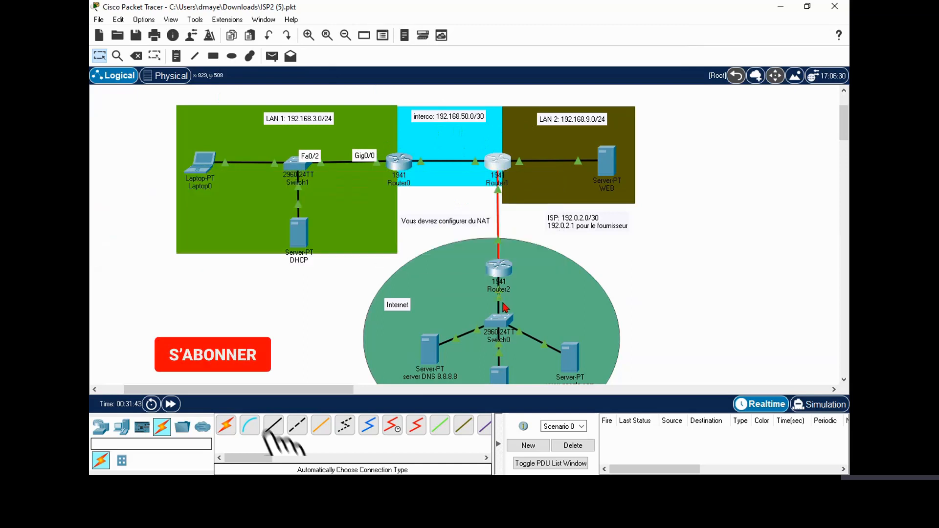
click(399, 160)
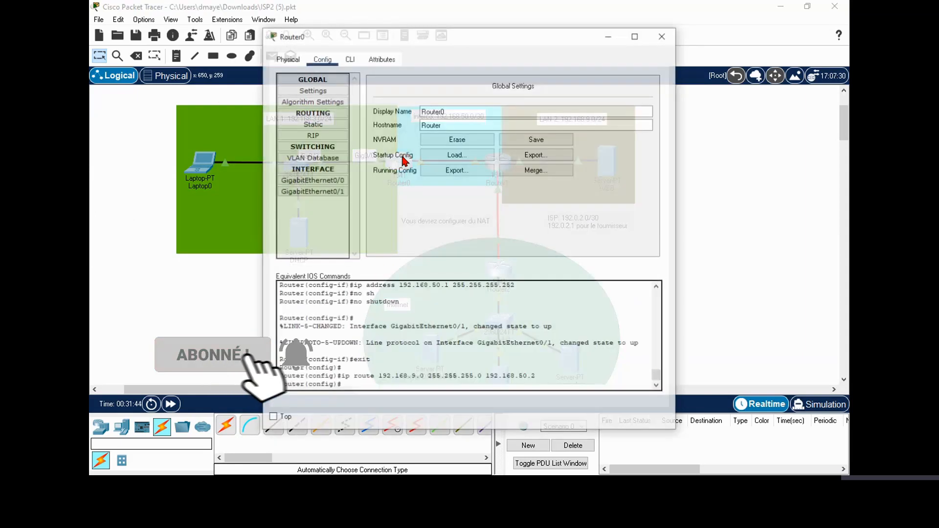
click(316, 126)
click(450, 98)
text(0.0.0.0)
click(446, 115)
text(0.0.0.0)
Set the next hop of Router0's default route to 192.168.50.2, add the route and close the router's settings.
click(445, 130)
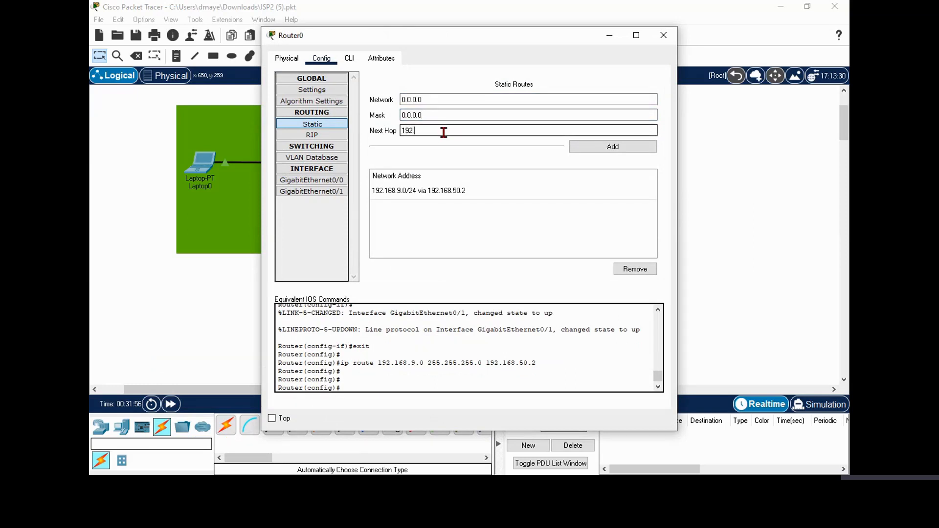
drag(461, 31, 394, 110)
text(192.168.50)
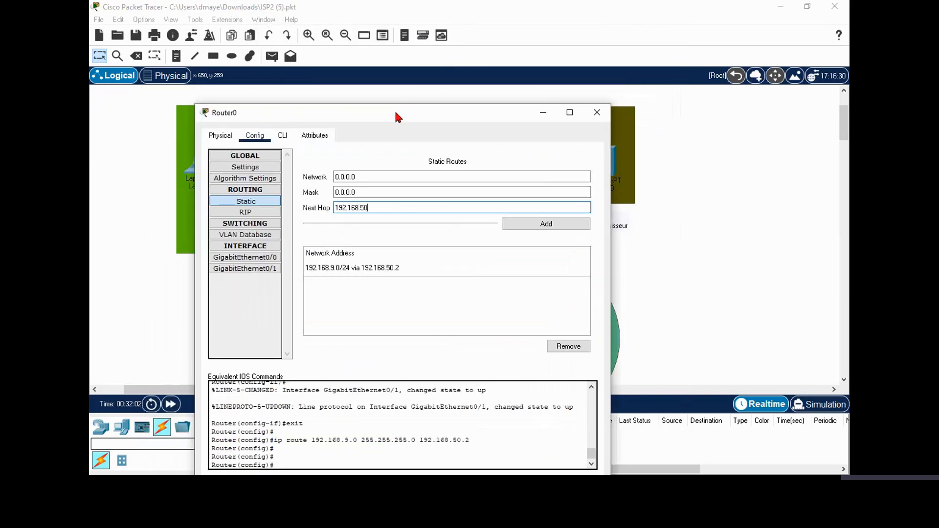
text(.2)
drag(466, 112, 458, 137)
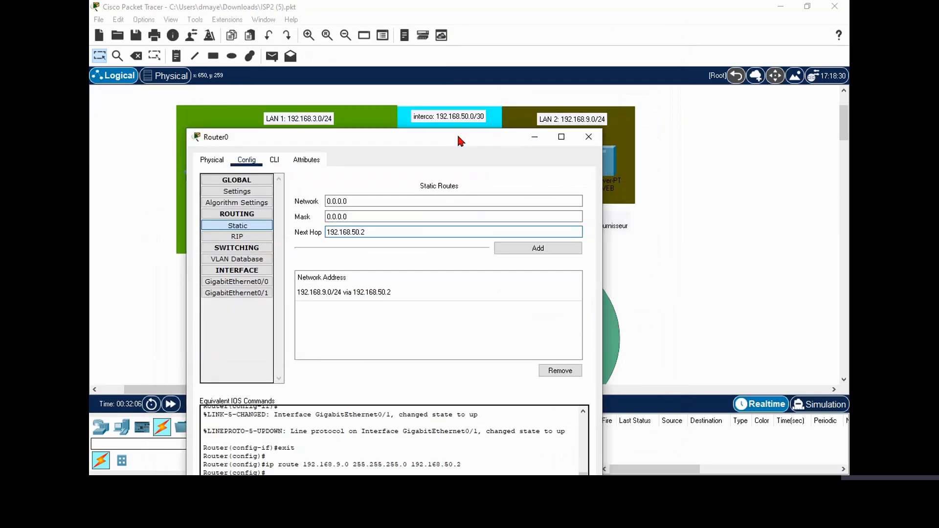
click(535, 249)
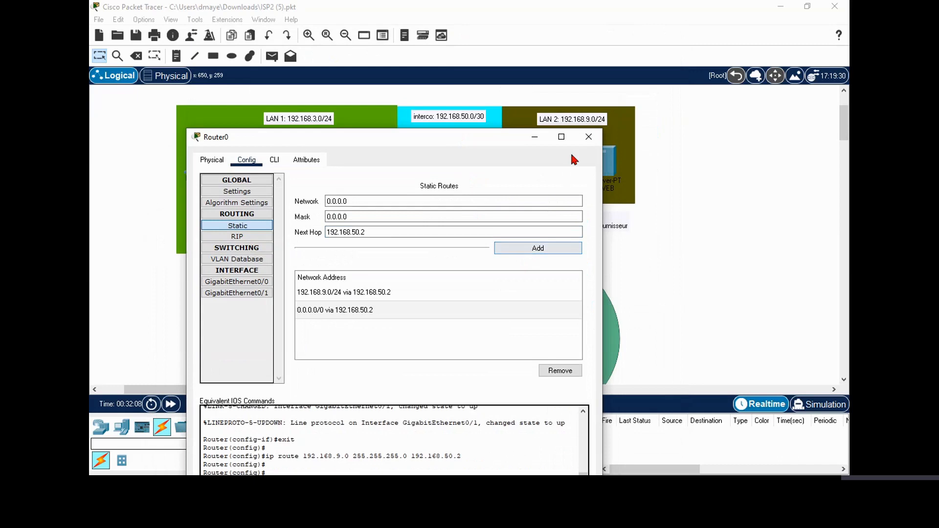
click(588, 137)
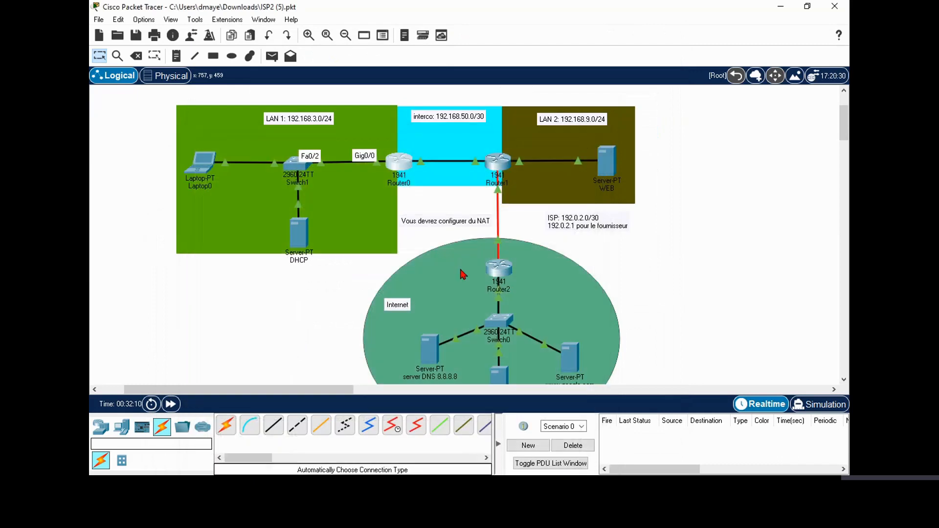
Ping 8.8.8.8 from Laptop0's command prompt, interrupt the test and examine the packet statistics.
scroll(451, 211, down, 1)
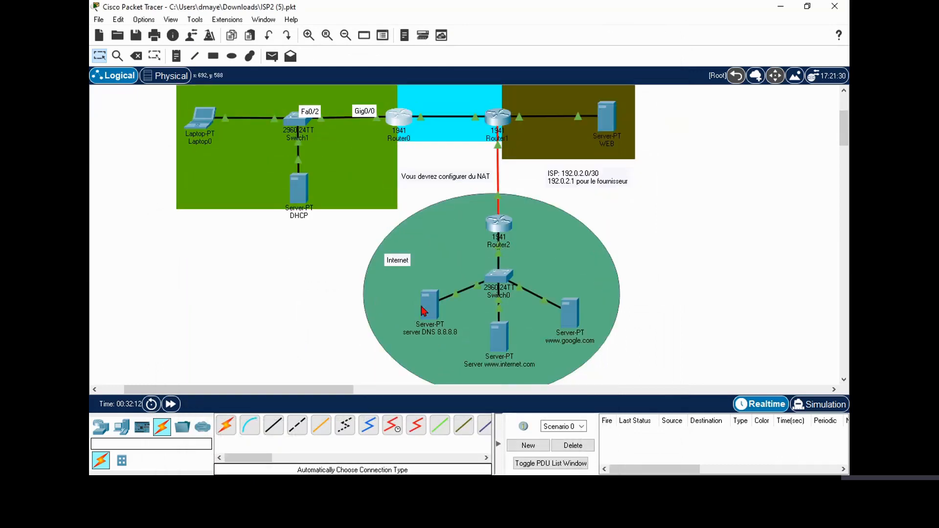
click(195, 120)
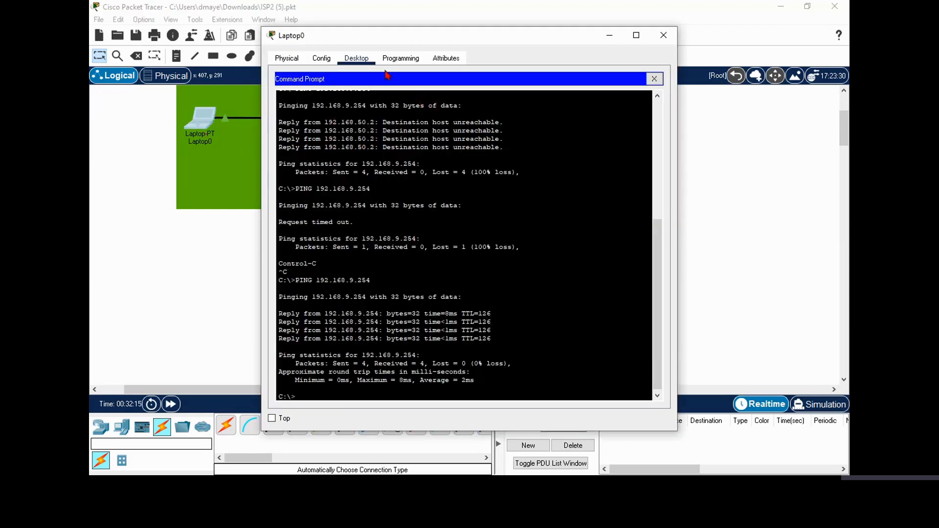
click(282, 60)
click(345, 59)
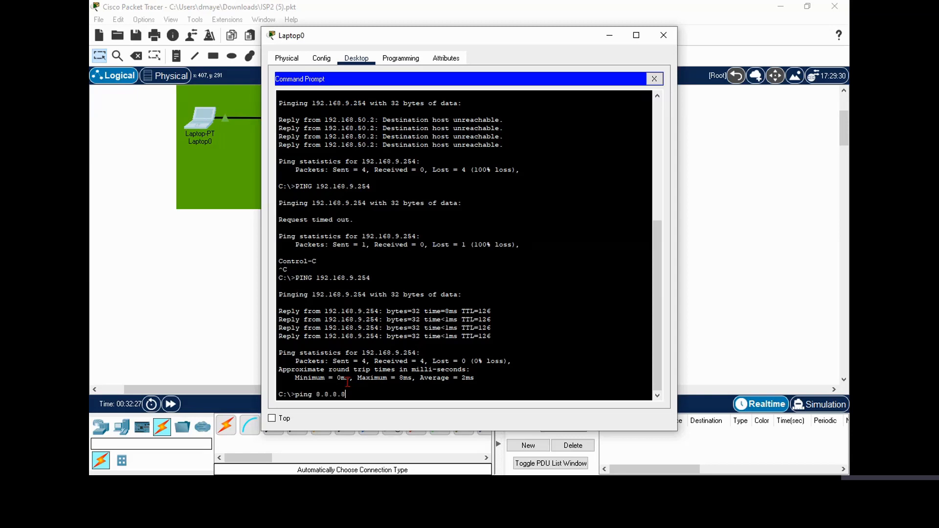
key(Return)
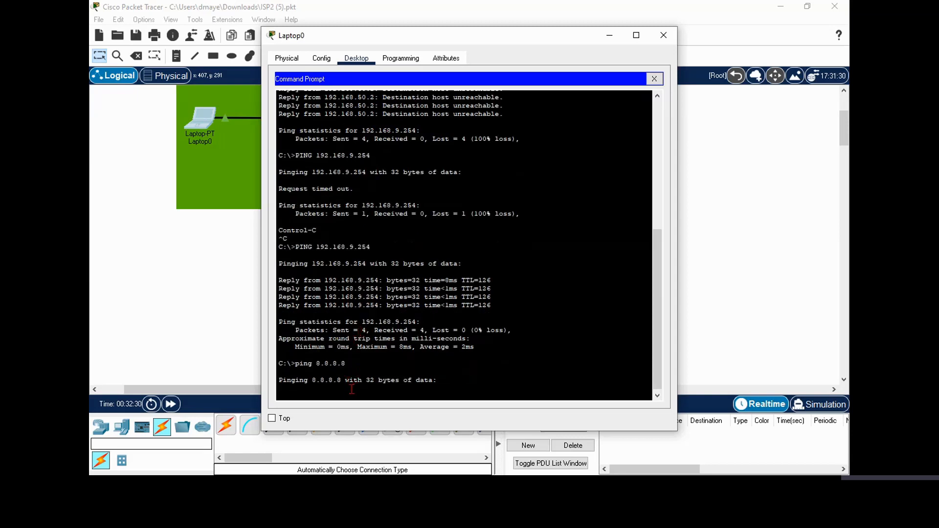
key(ctrl+c)
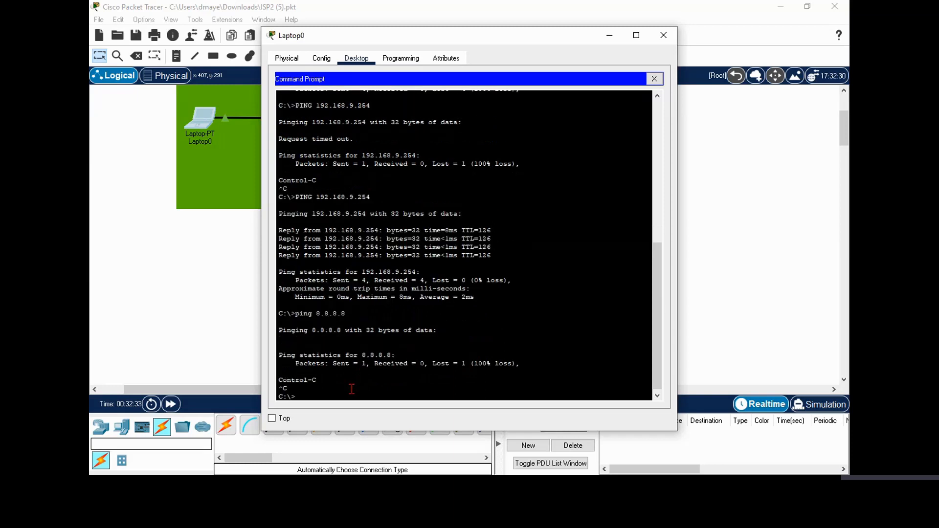
drag(471, 364, 513, 375)
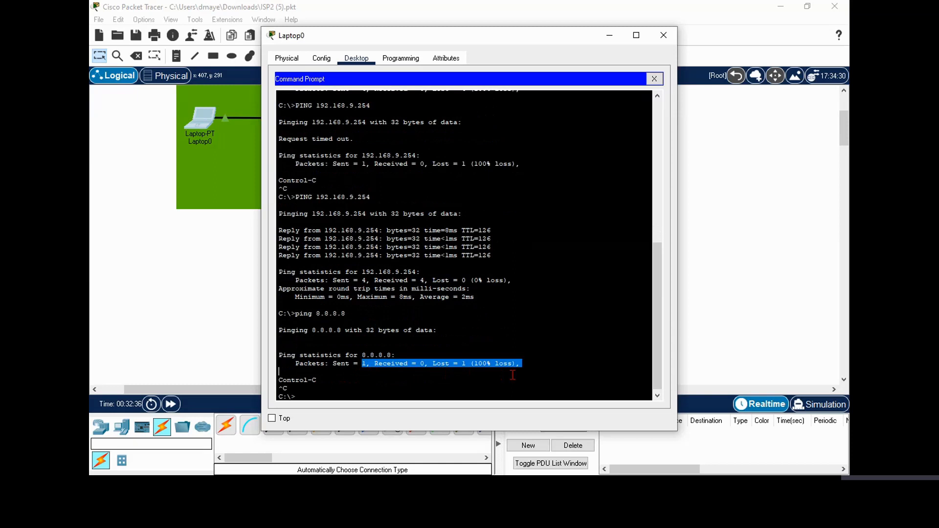
click(536, 370)
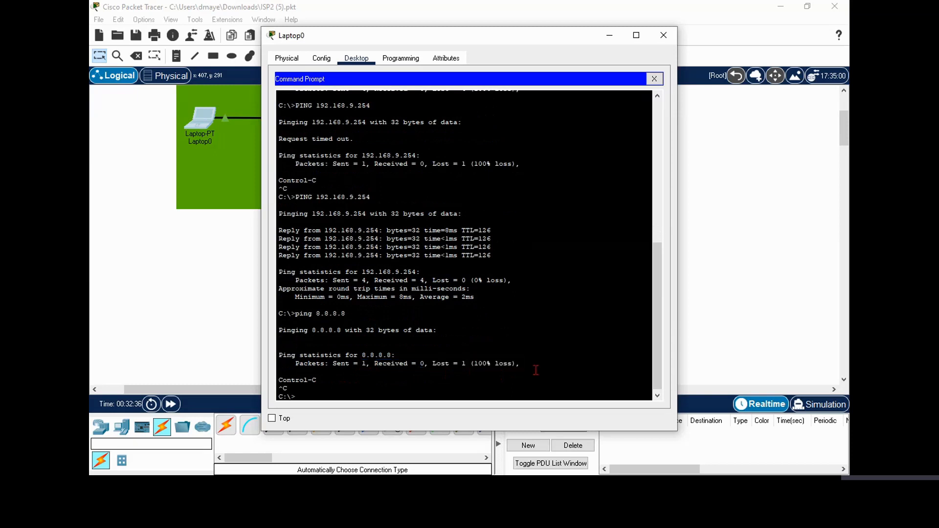
Switch to simulation mode and repeat the ping to 8.8.8.8 from Laptop0's command prompt.
click(816, 412)
click(205, 128)
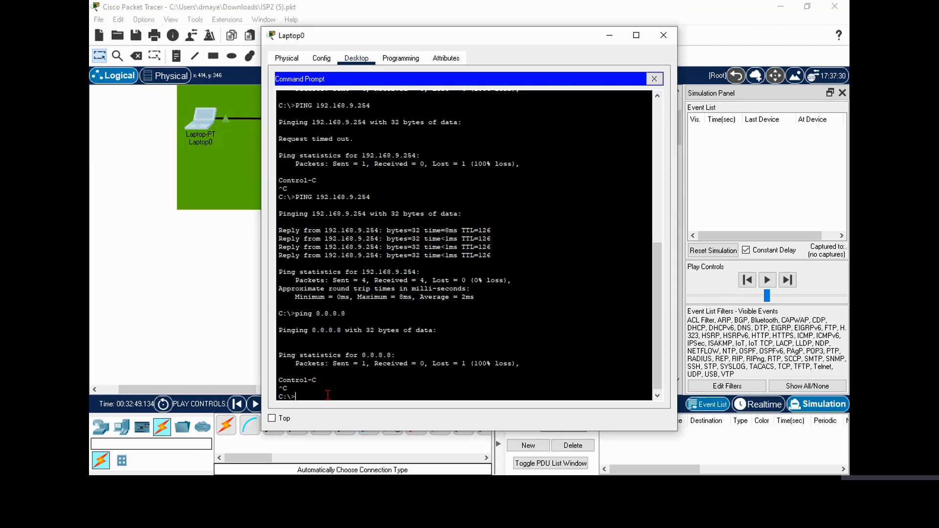
key(Up)
key(Return)
click(221, 327)
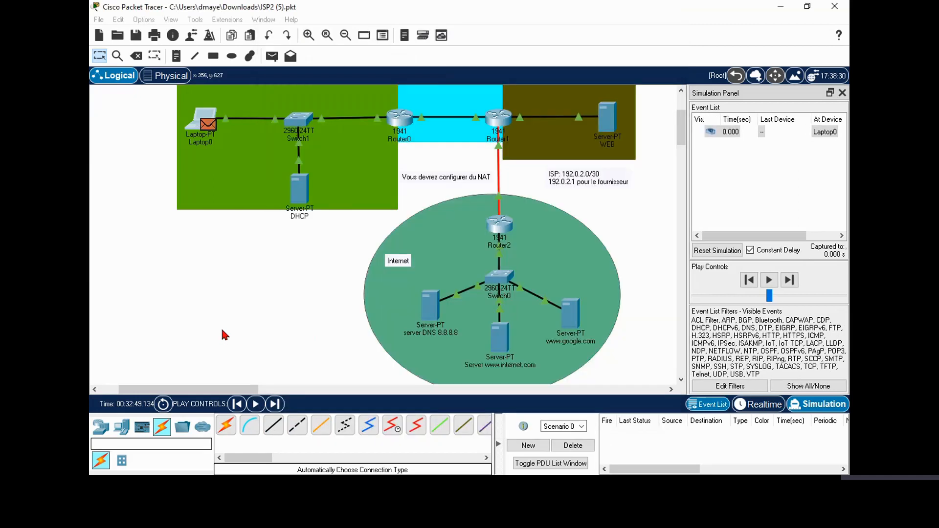
Advance the simulation event by event to follow the ping from Laptop0 across the routers to the internet servers.
click(272, 404)
click(273, 405)
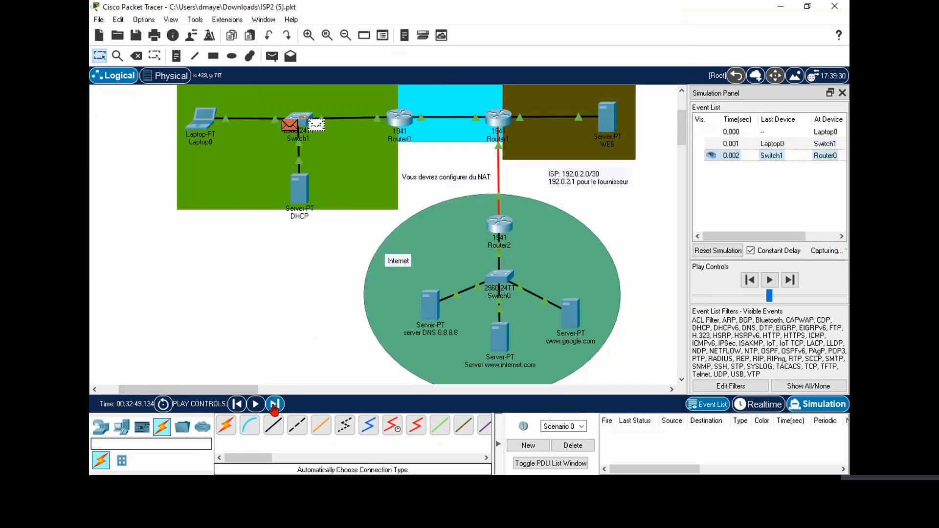
click(274, 405)
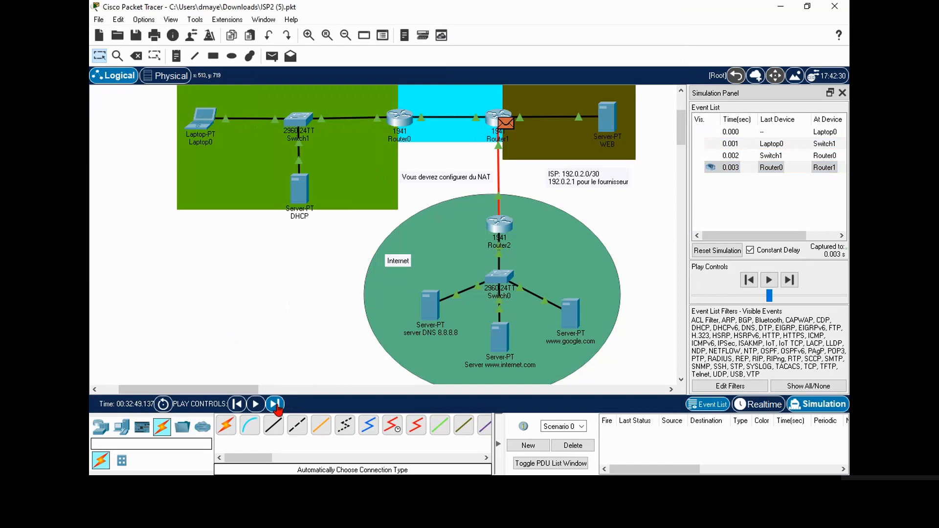
click(276, 405)
click(275, 404)
click(275, 405)
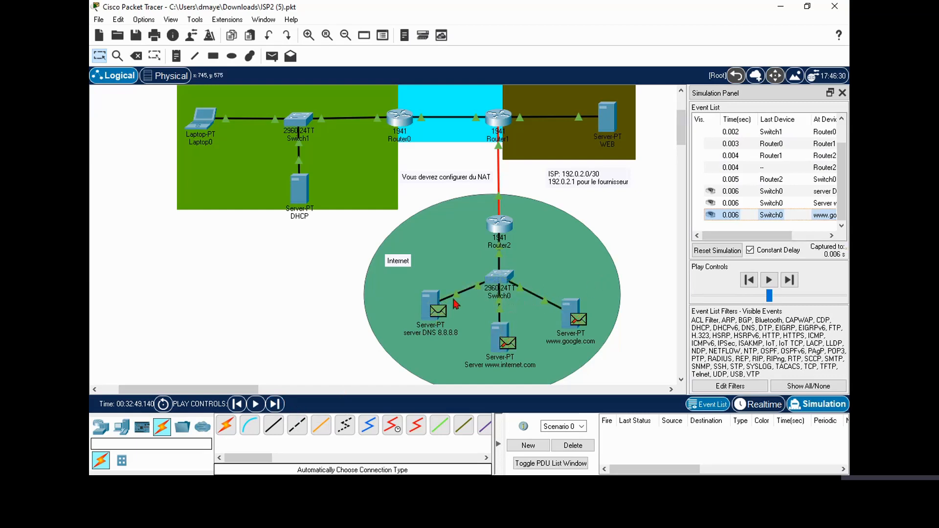
Follow the reply from the DNS server 8.8.8.8 back to Router2 event by event and return to realtime mode.
click(274, 404)
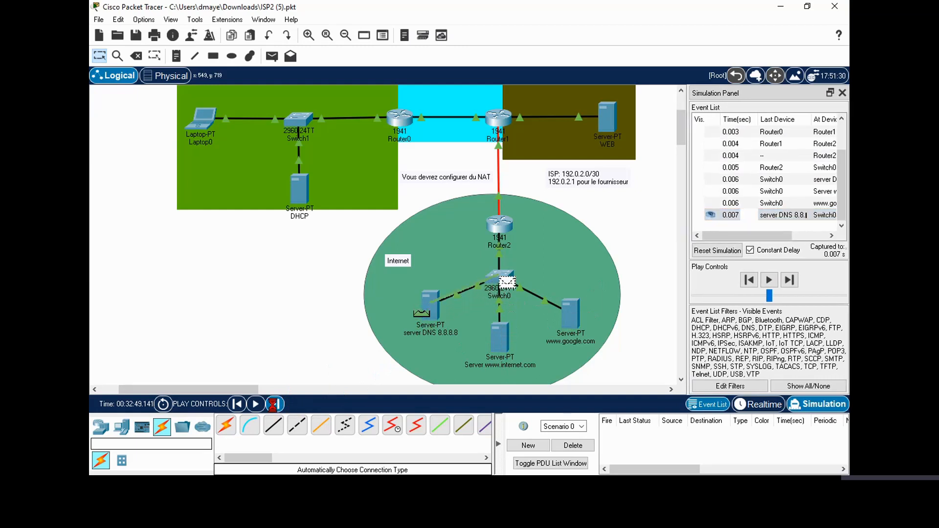
click(274, 404)
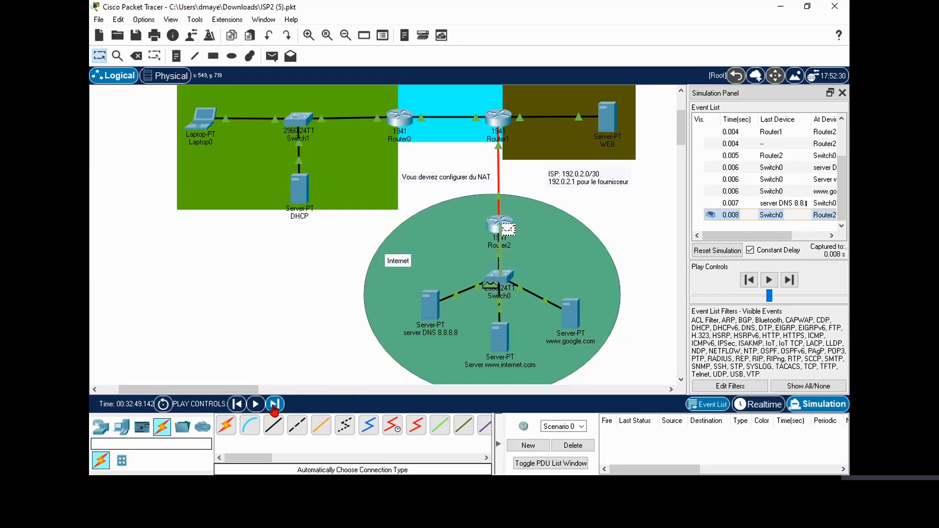
click(274, 404)
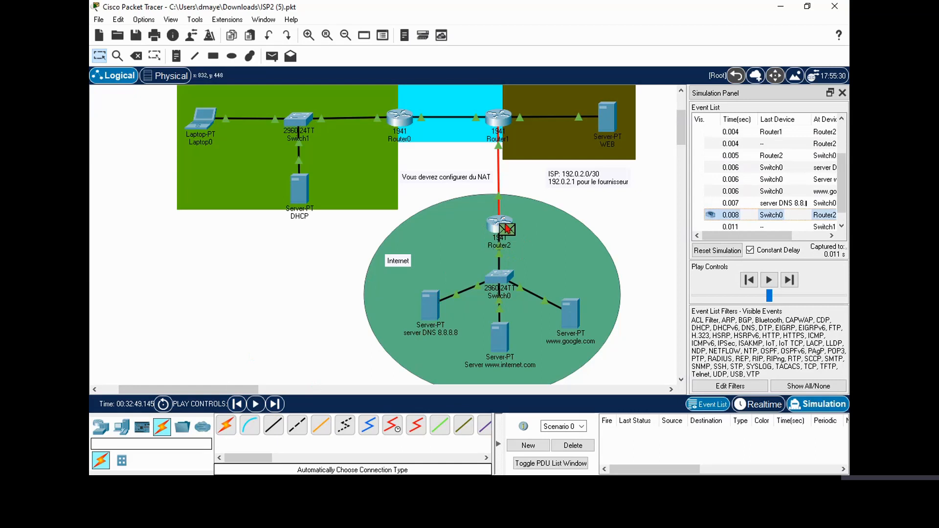
mouse_move(507, 228)
click(753, 406)
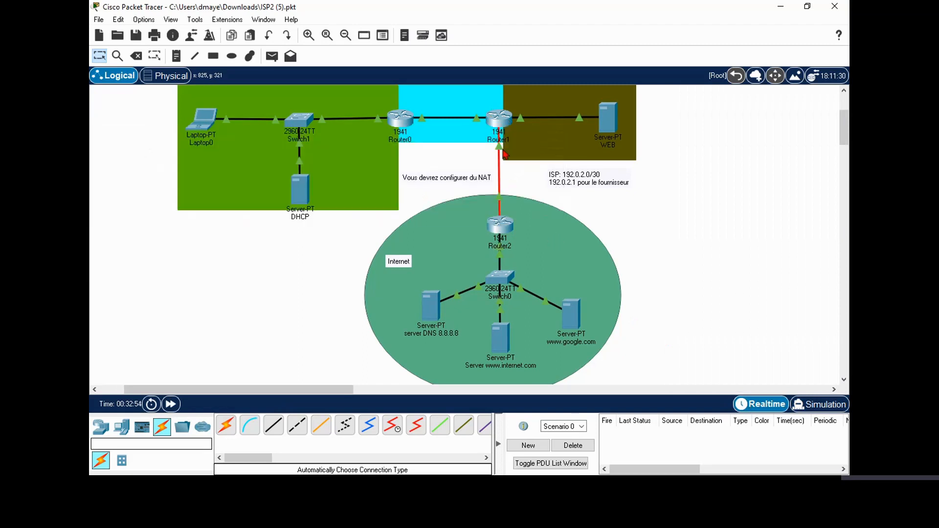
Open Router1's command line and exit global configuration mode.
click(498, 122)
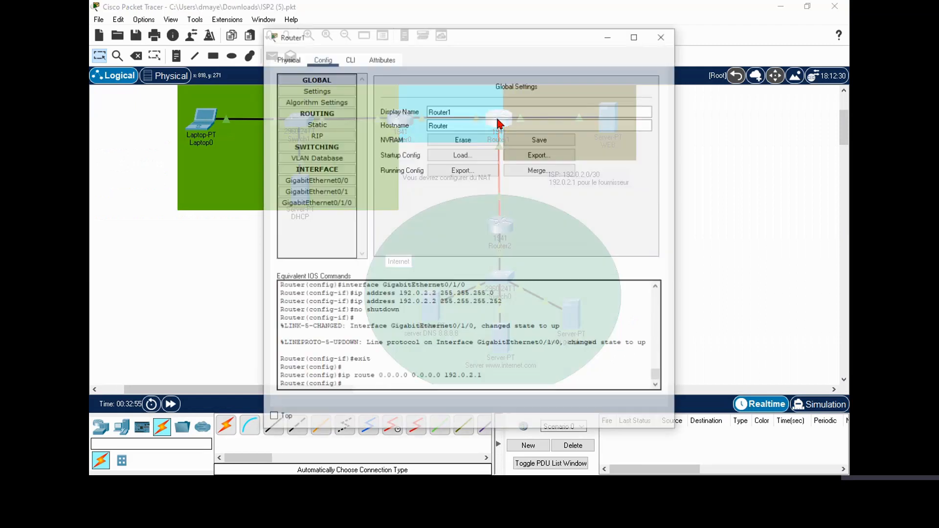
click(349, 63)
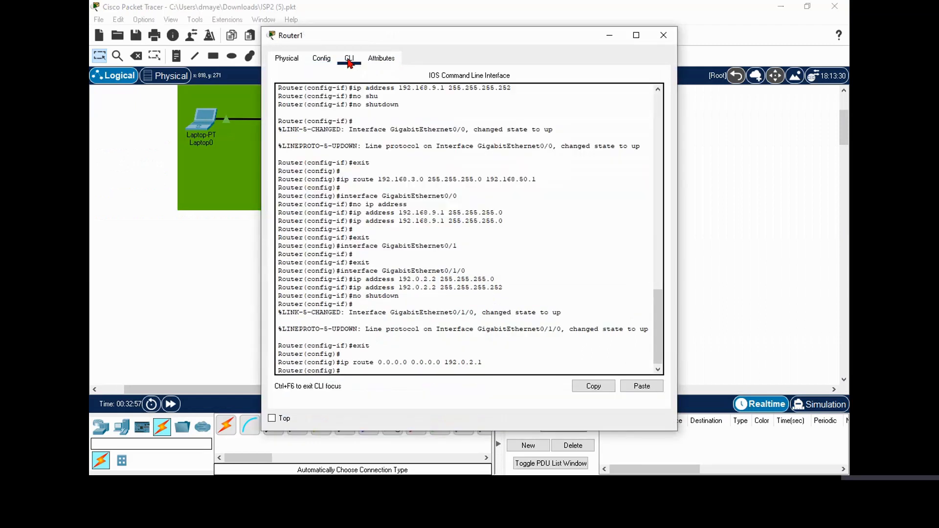
drag(474, 38, 441, 77)
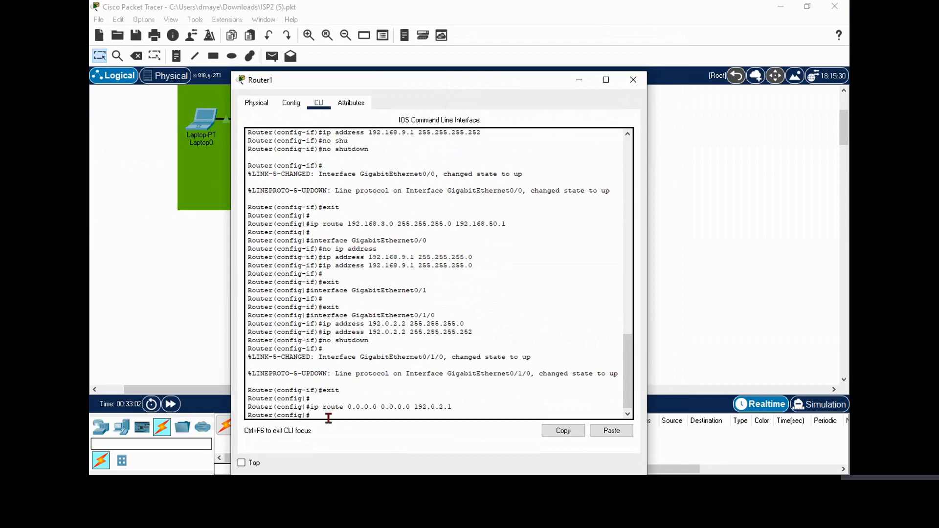
key(Return)
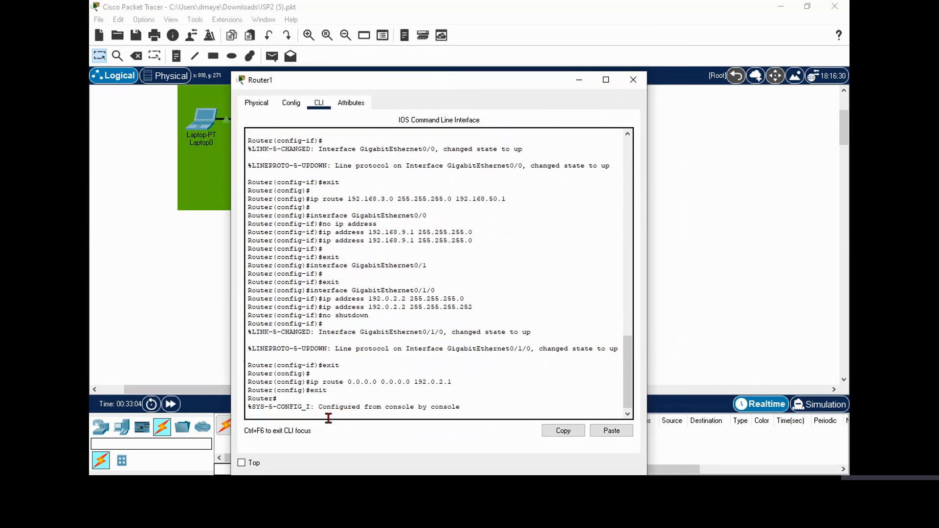
key(Return)
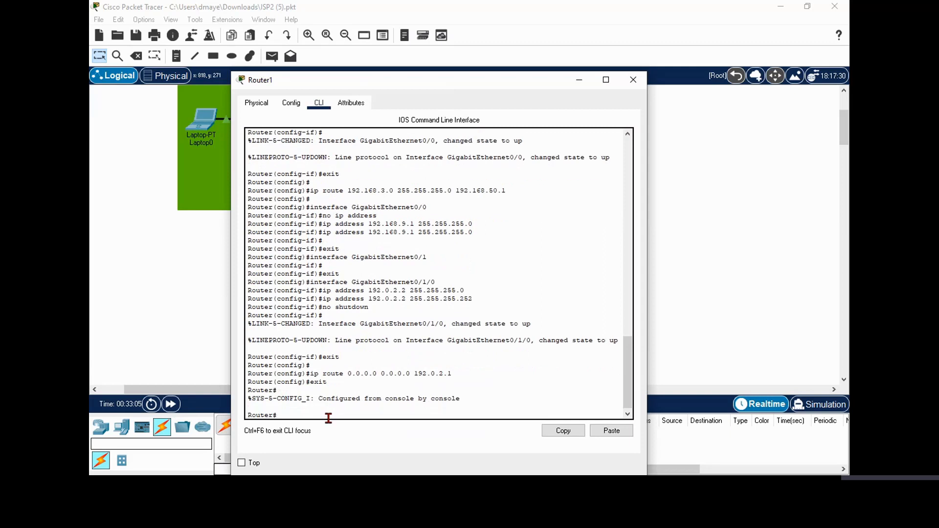
Check the port labels on Router1's links to Router2 and Router0, undoing the accidental removal of its link to the WEB server.
drag(461, 79, 451, 207)
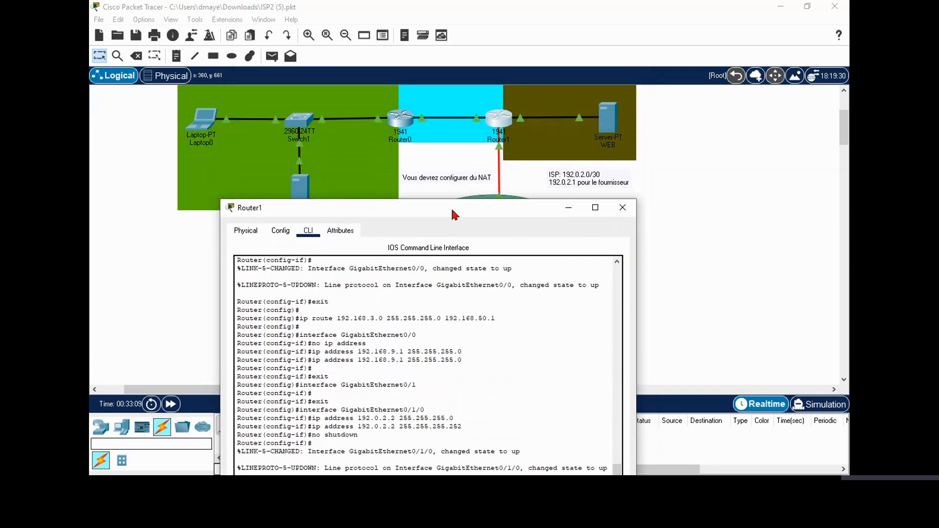
click(676, 173)
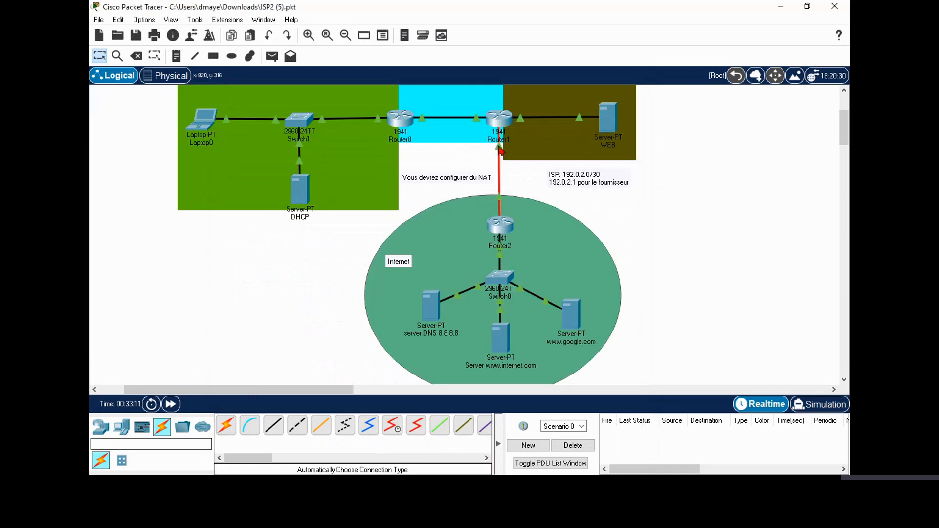
mouse_move(500, 150)
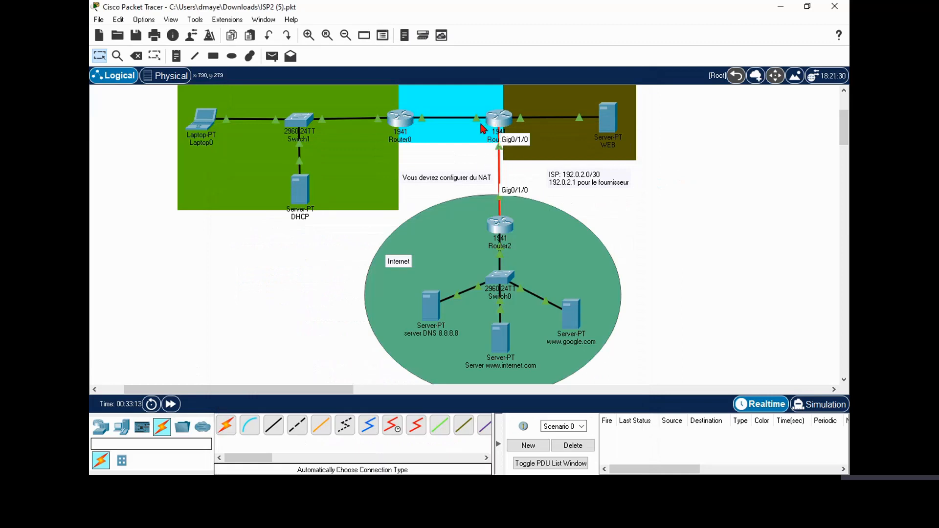
mouse_move(474, 121)
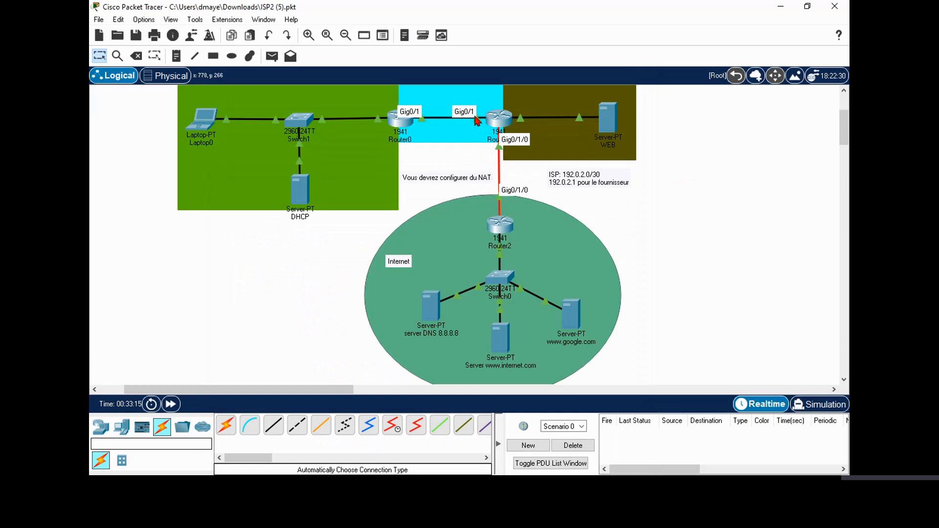
click(523, 118)
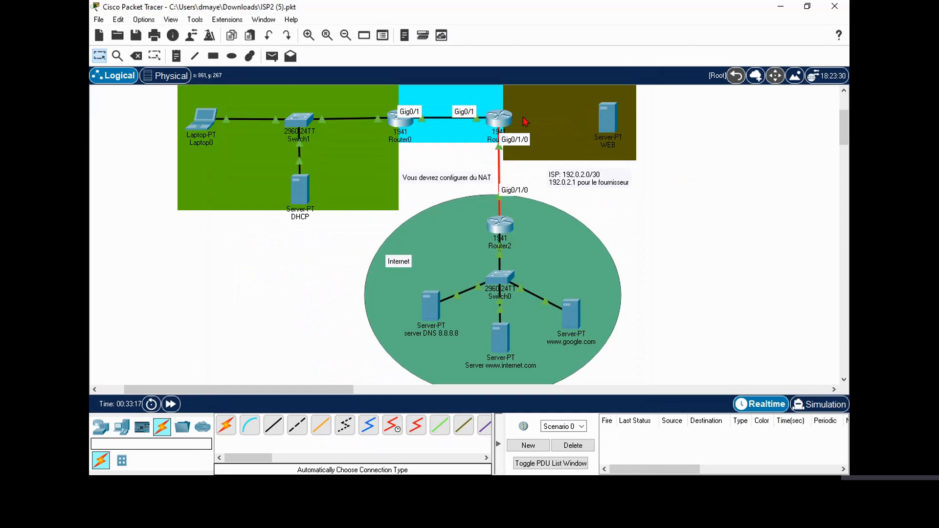
key(ctrl+z)
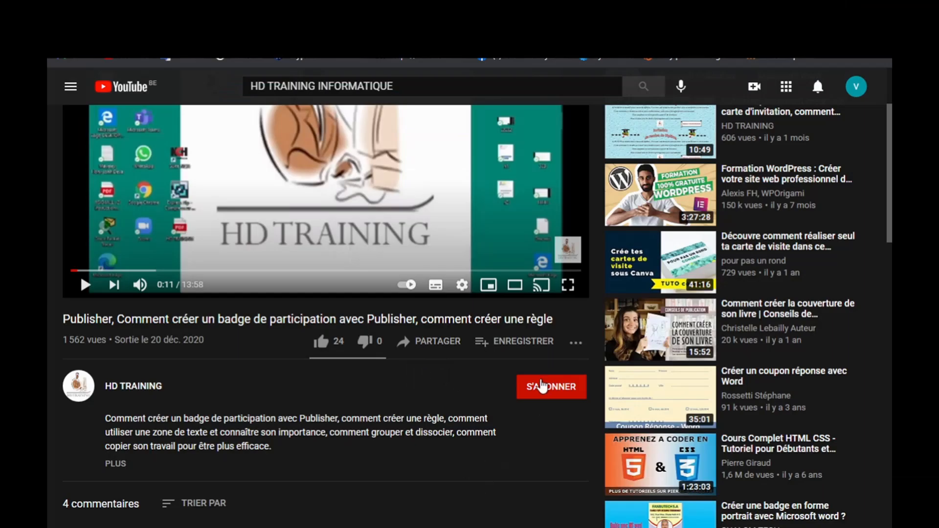
click(543, 386)
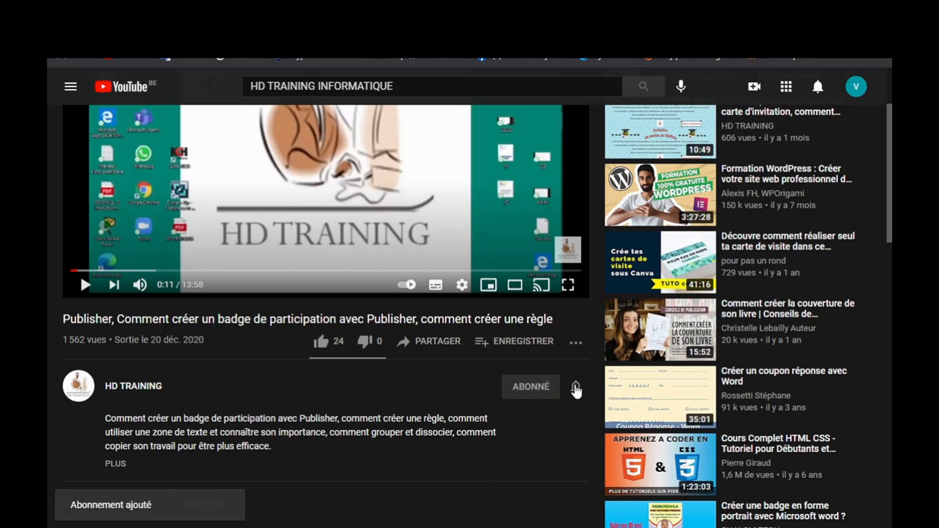
click(576, 388)
click(606, 422)
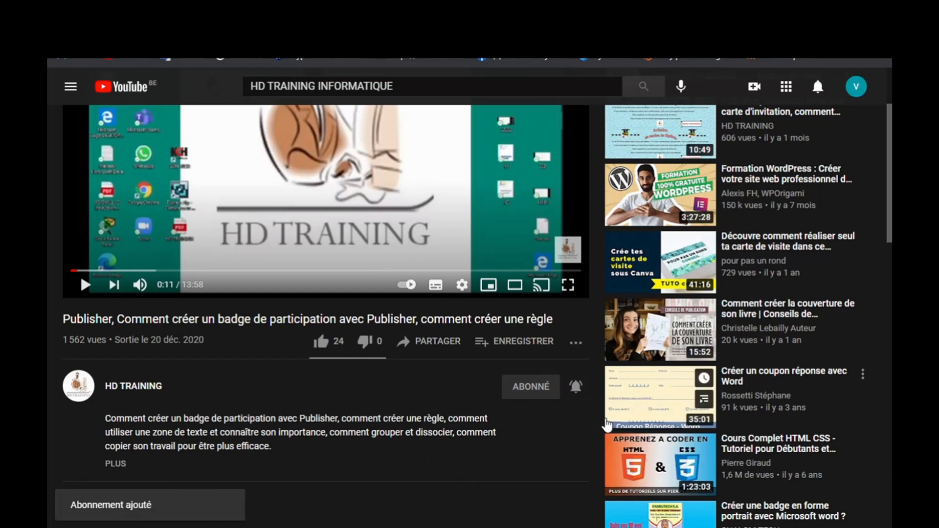
click(328, 348)
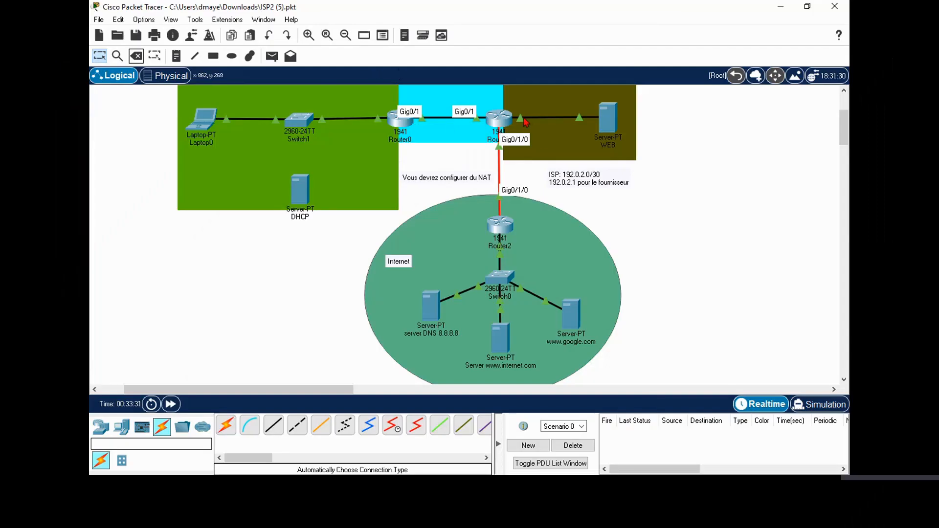
Check Router1's port towards the WEB server, reopen the router's command line and try to enter in gig0/1/0 from privileged mode.
mouse_move(526, 122)
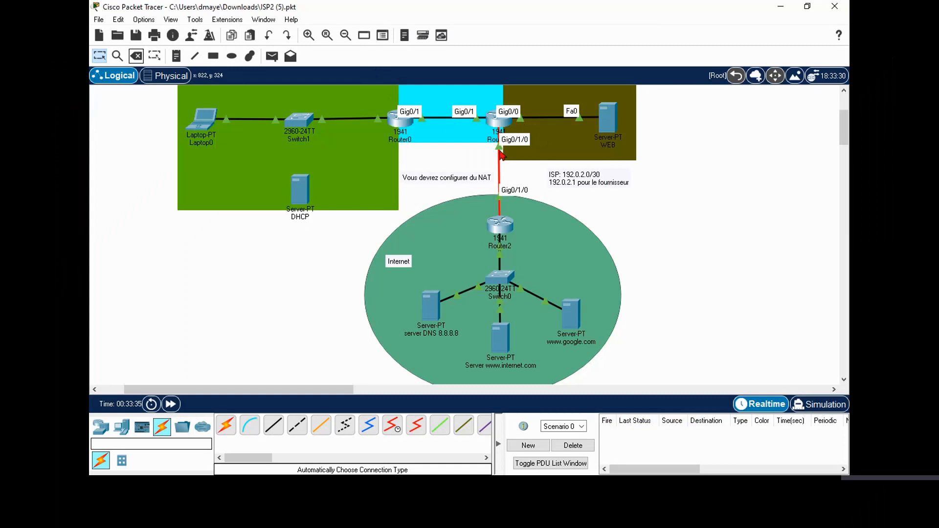
click(499, 122)
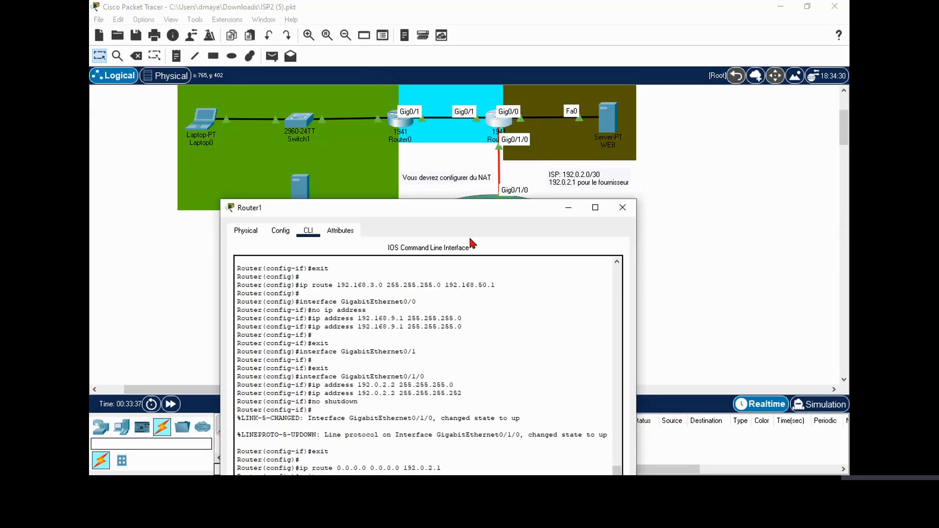
drag(447, 211, 327, 76)
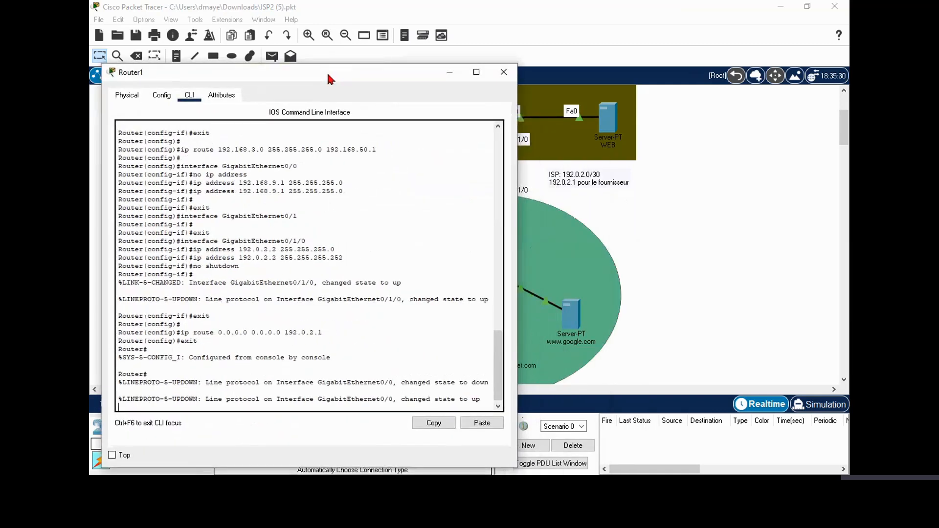
key(Return)
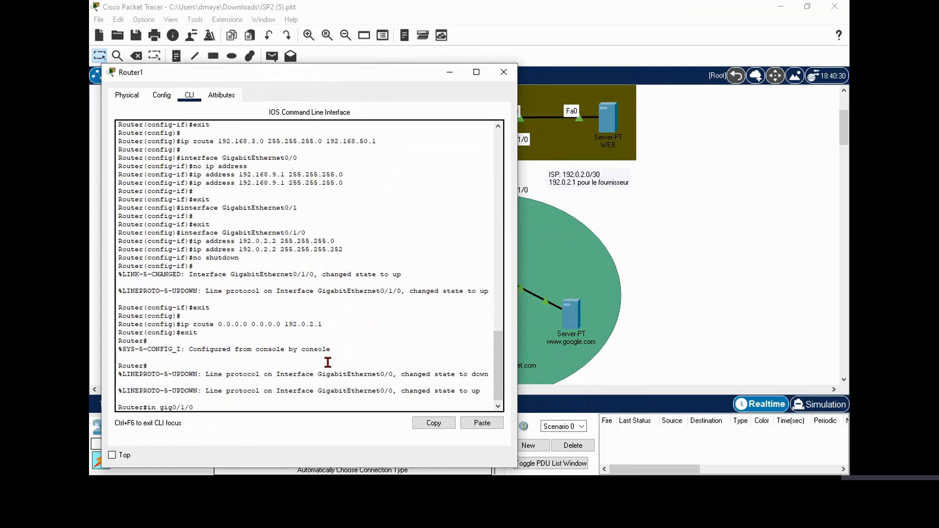
key(Return)
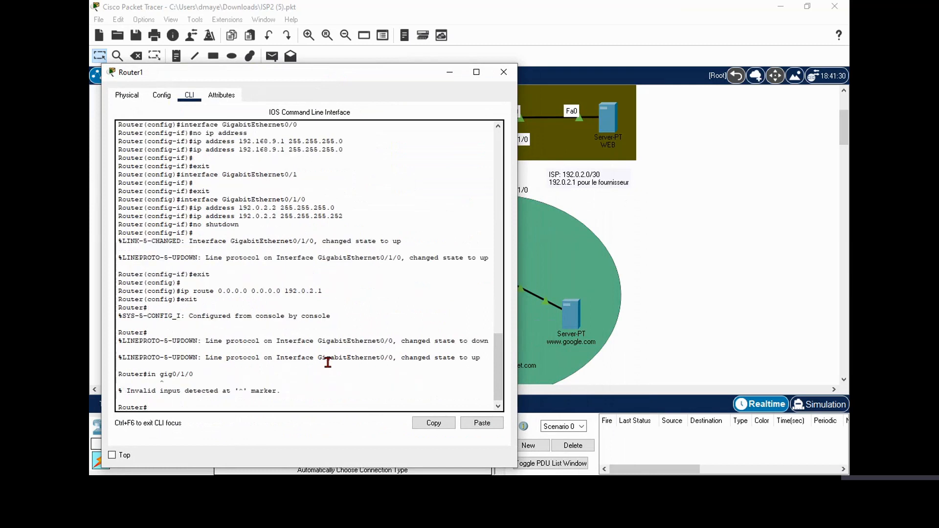
Enter Router1's global configuration mode with conf t and select interface gig0/1/0.
text(en)
key(Return)
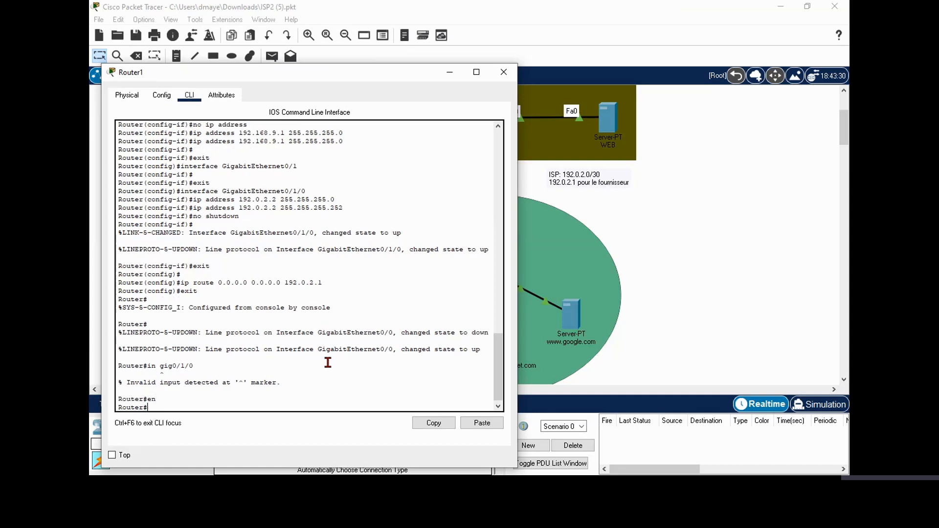
text(conf t)
key(Return)
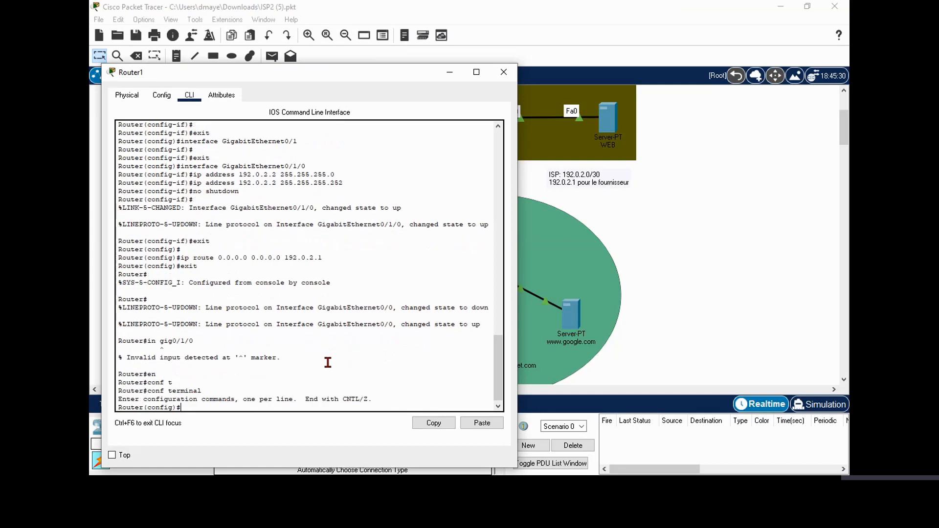
text(int gig0/1/0)
key(Return)
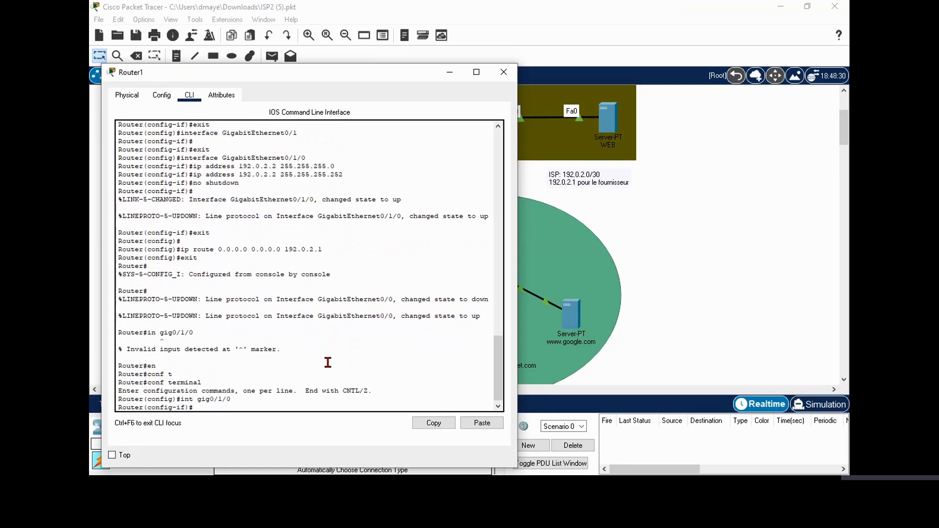
Check Router1's port labels on the topology and set interface gig0/1/0 as its NAT outside interface with ip nat outside.
drag(286, 64, 287, 201)
click(515, 169)
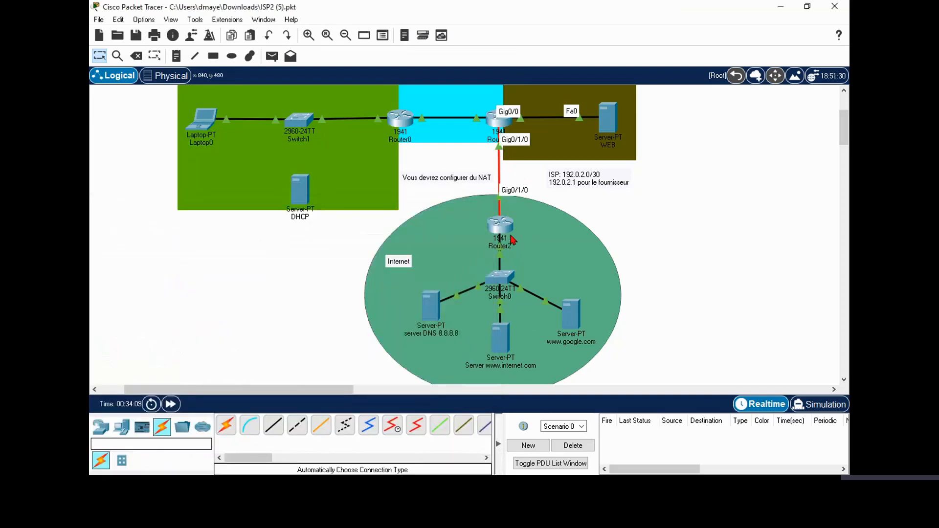
click(497, 126)
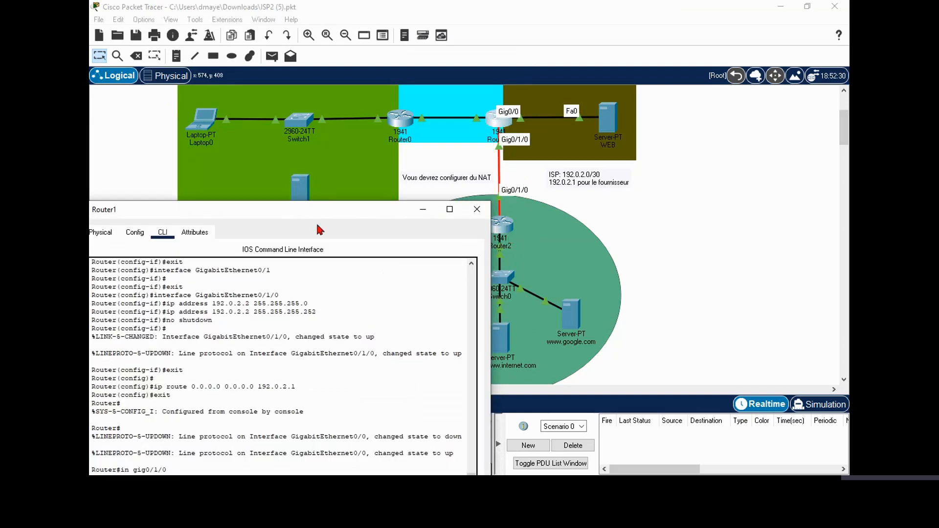
drag(321, 211, 424, 106)
text(ip nat ou)
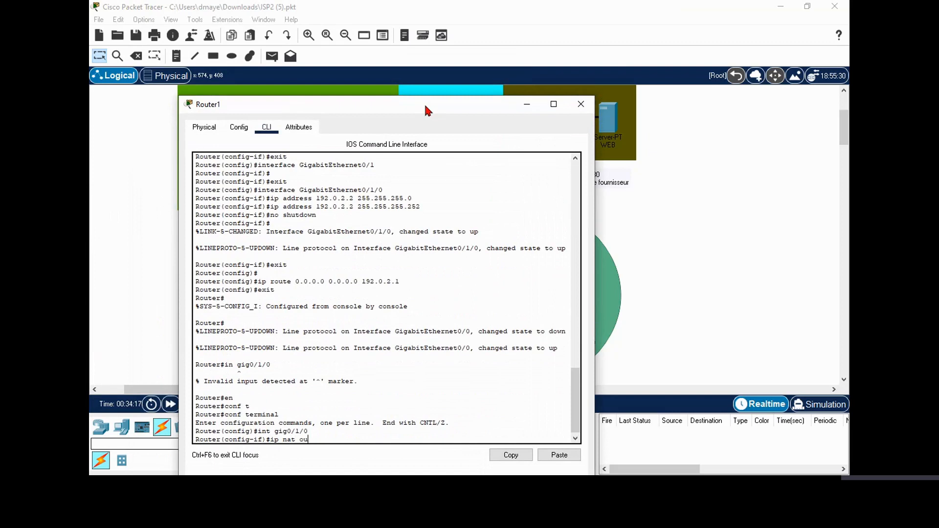
text(t)
key(Tab)
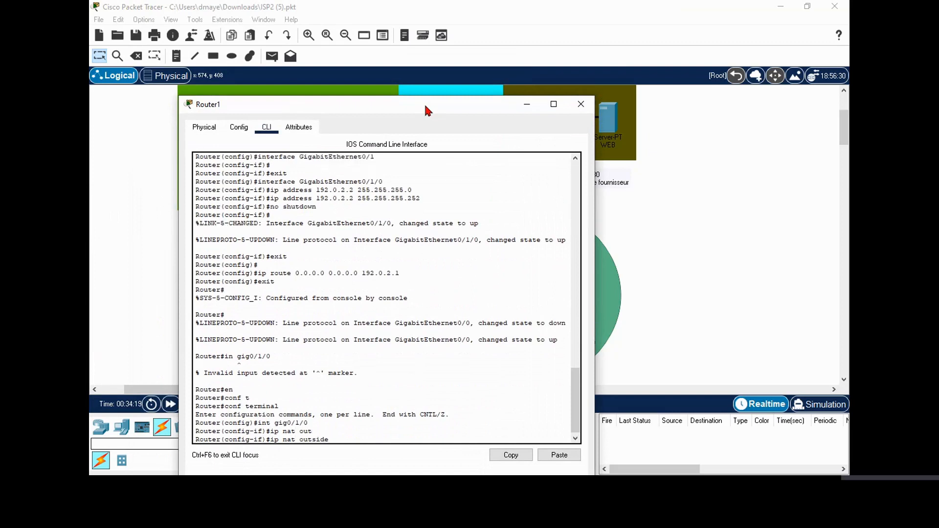
key(Return)
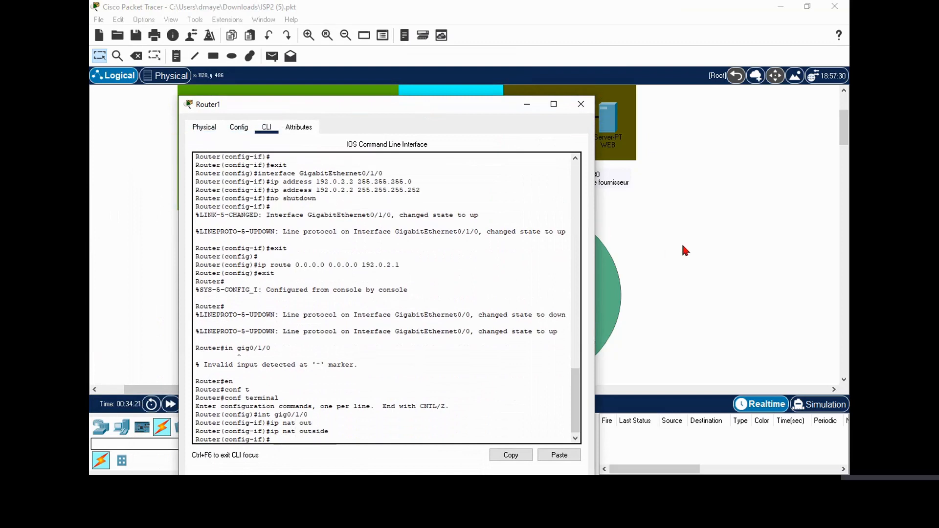
Select Router1's interface gig0/1 towards Router0 and mark it as NAT inside with ip nat inside.
click(683, 249)
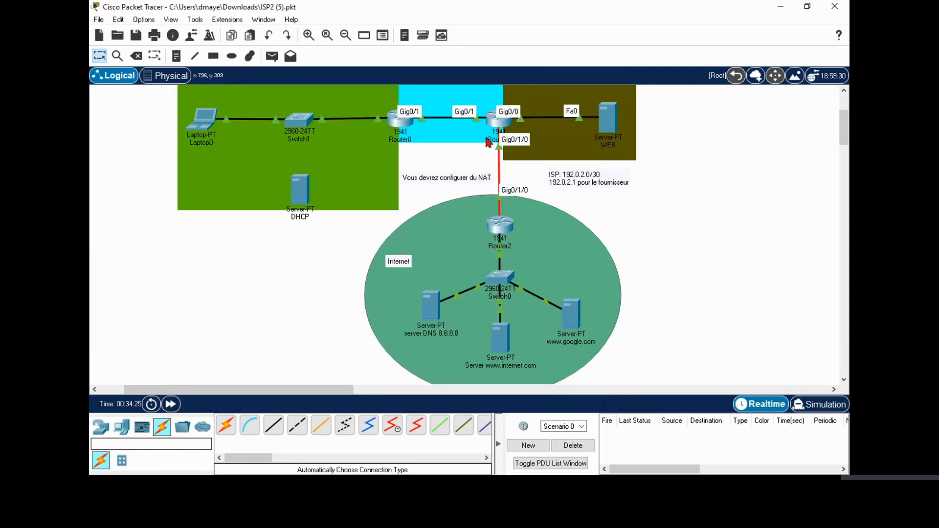
click(506, 125)
text(int gi)
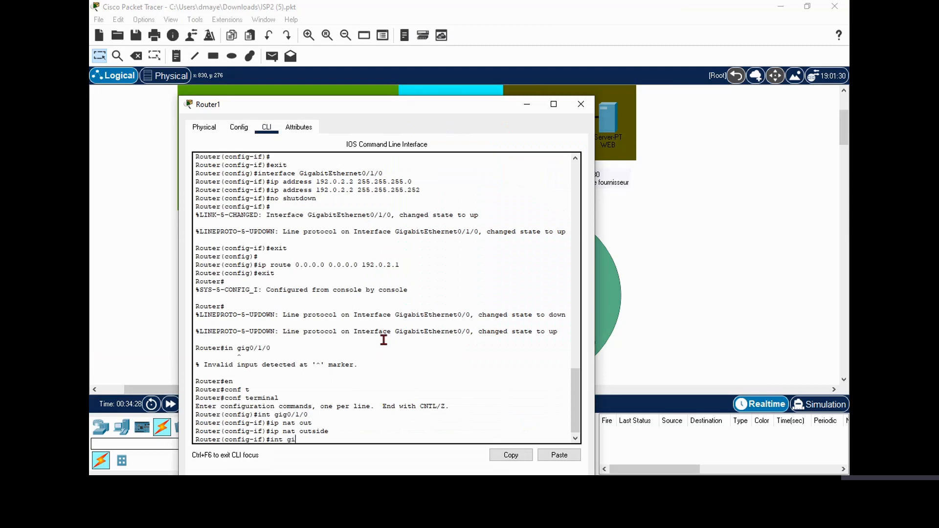
text(g0/1)
key(Return)
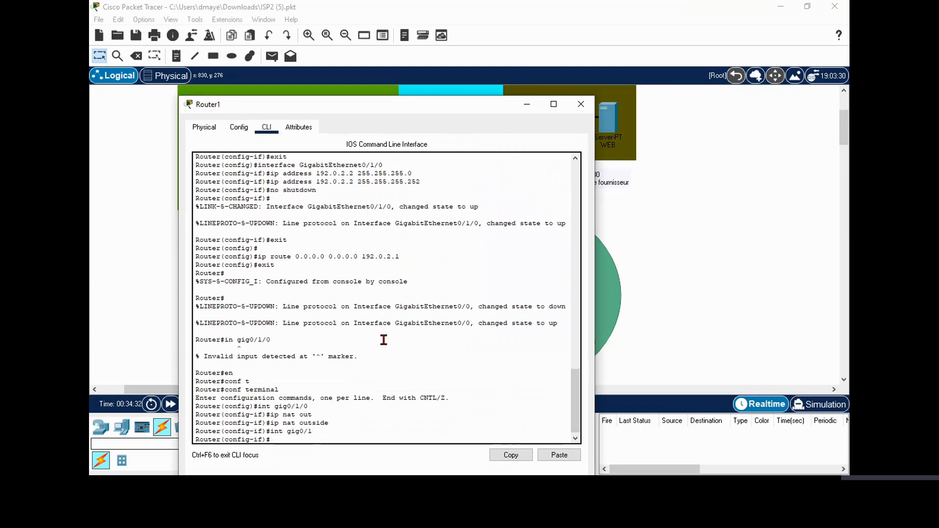
text(ip nat in)
key(Tab)
key(Return)
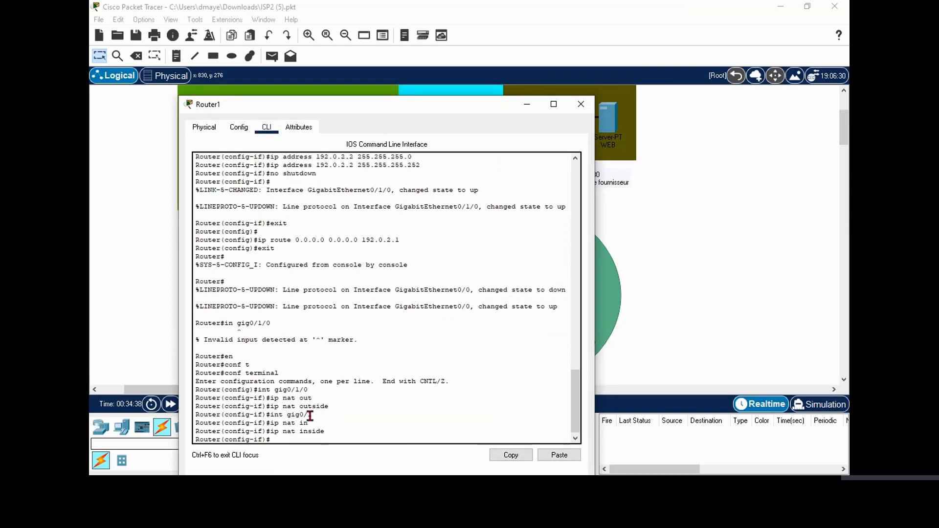
Select Router1's interface gig0/0 towards the WEB server and mark it as NAT inside with ip nat inside.
click(663, 252)
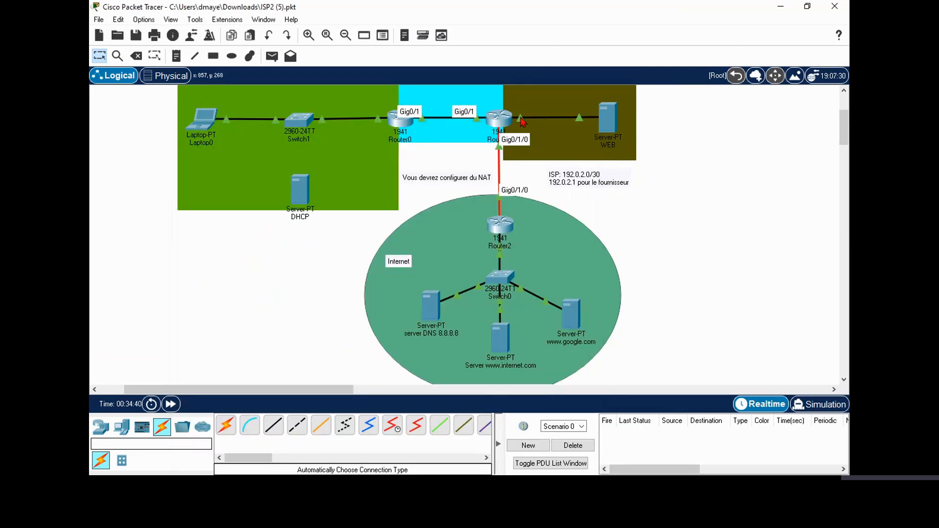
click(499, 122)
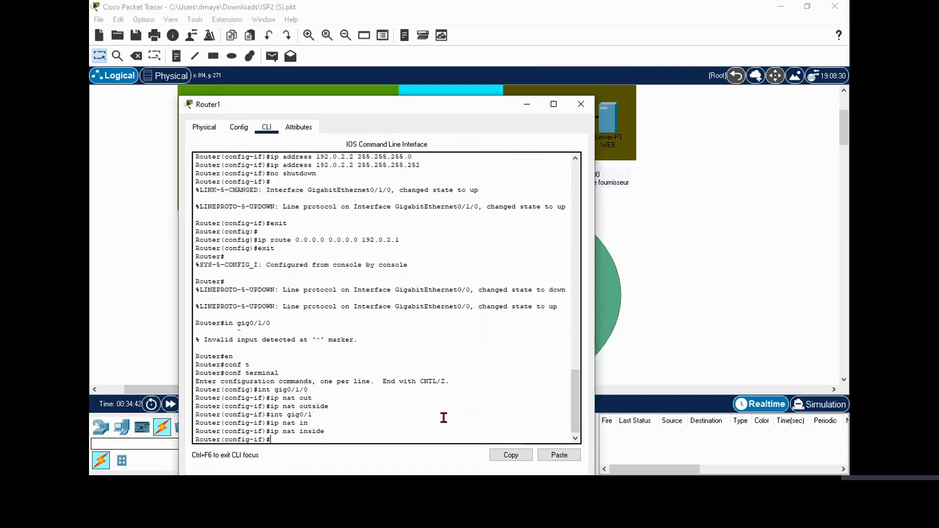
text(ip nat)
key(Return)
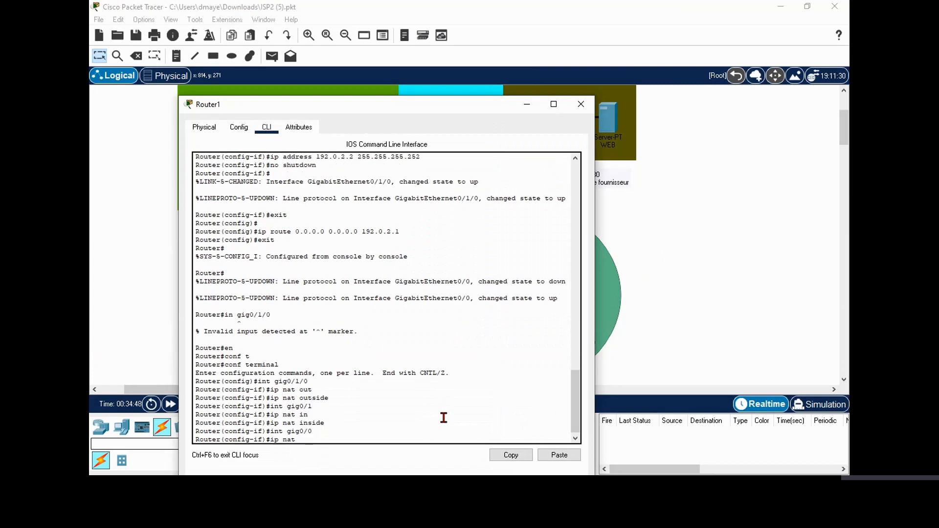
text(n)
key(Tab)
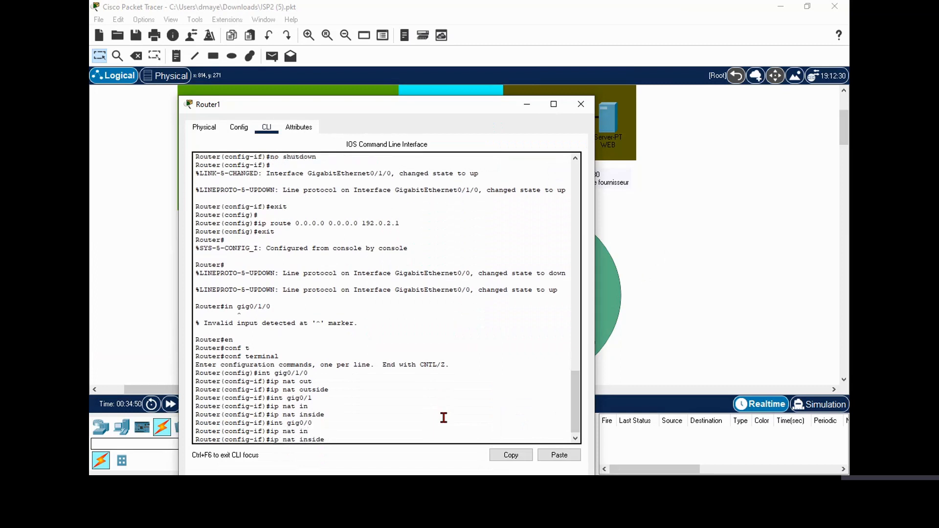
key(Return)
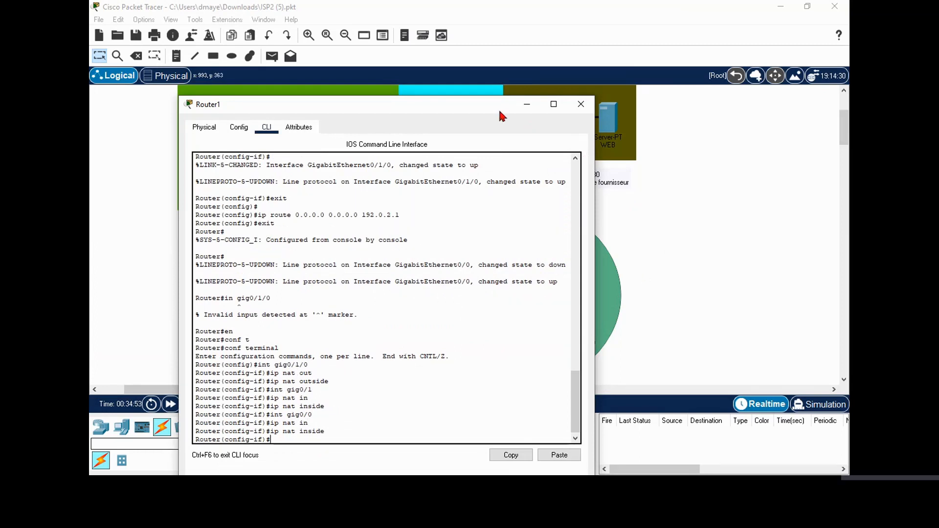
drag(484, 110, 506, 216)
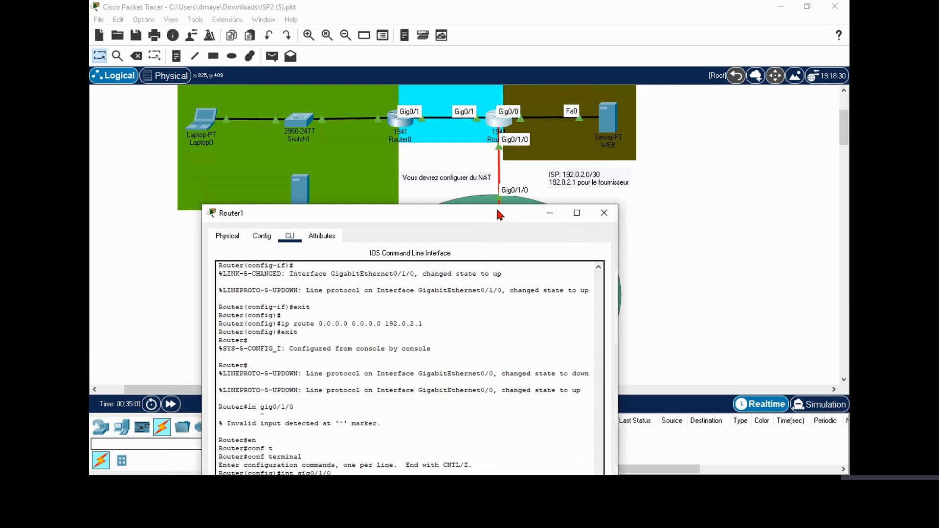
drag(497, 210, 514, 88)
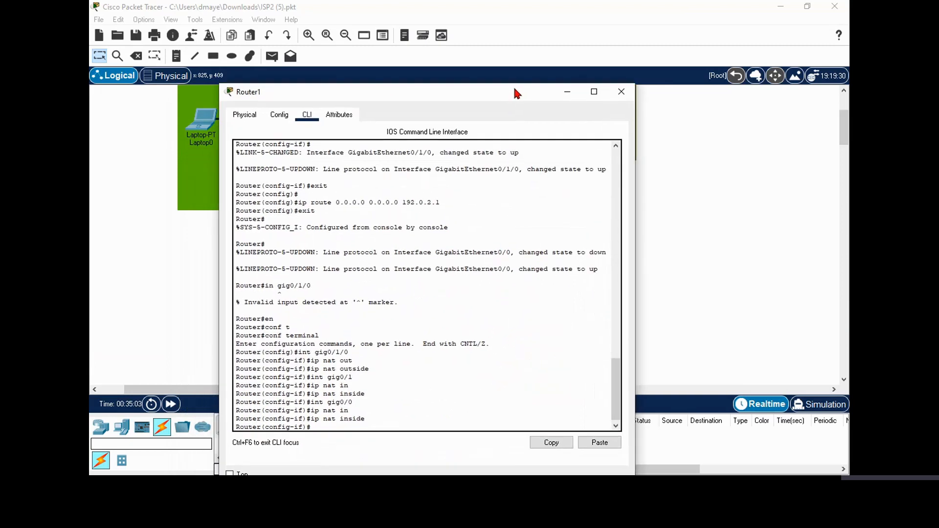
drag(514, 89, 505, 108)
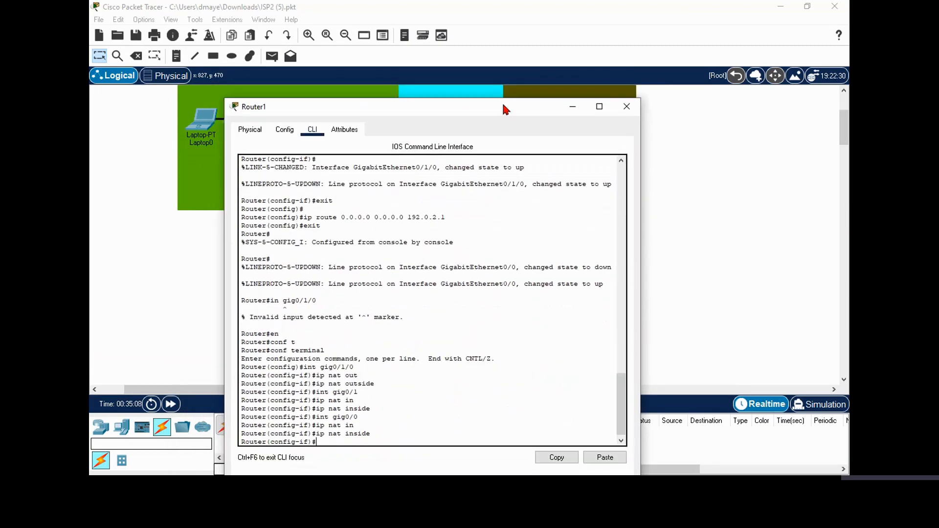
text(ip nat in)
key(Tab)
text(sour)
key(Tab)
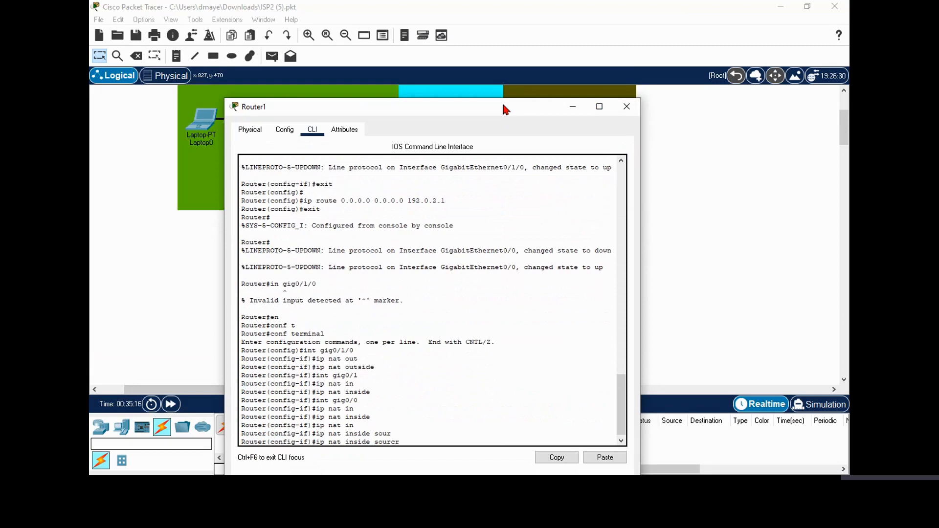
text(cr stati)
key(Tab)
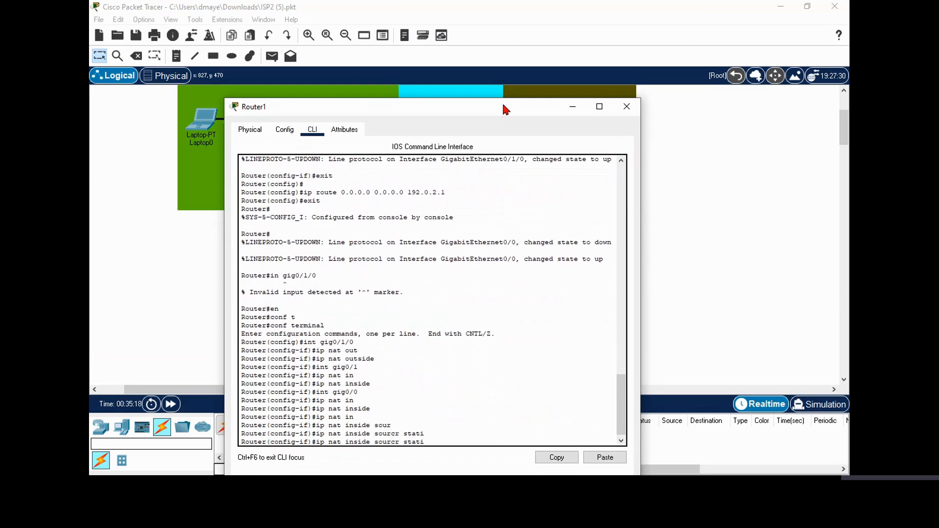
key(BackSpace)
key(BackSpace)
key(BackSpace)
key(BackSpace)
key(BackSpace)
key(BackSpace)
key(BackSpace)
key(BackSpace)
key(BackSpace)
key(BackSpace)
key(BackSpace)
key(BackSpace)
key(BackSpace)
key(BackSpace)
key(BackSpace)
key(BackSpace)
key(BackSpace)
key(BackSpace)
key(BackSpace)
key(BackSpace)
key(BackSpace)
key(BackSpace)
key(BackSpace)
key(BackSpace)
Exit interface configuration mode on Router1 and begin the command ip nat inside source static in global configuration mode.
text(exi)
key(Tab)
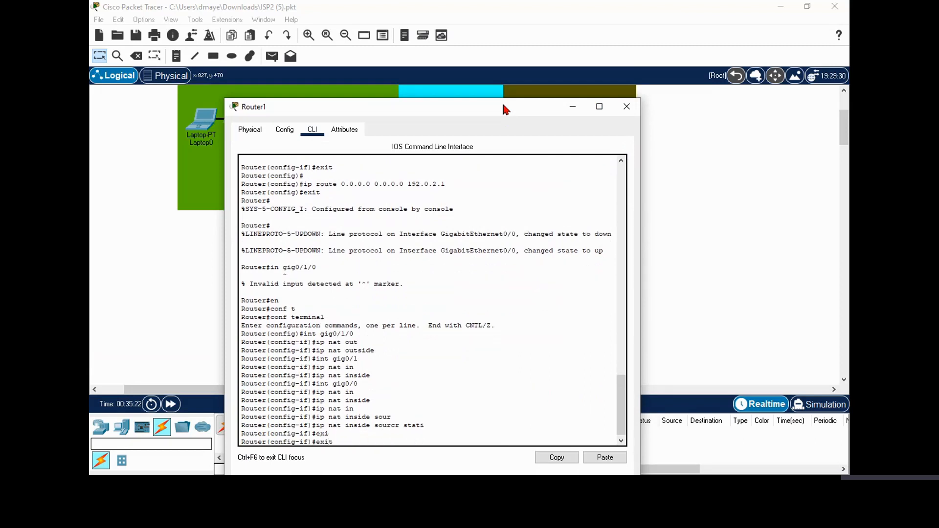
key(Return)
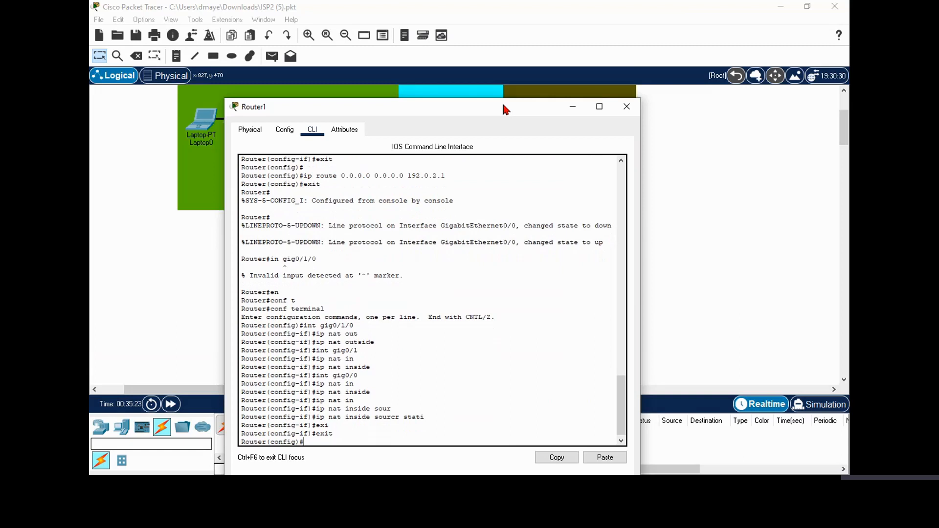
text(ip nat in)
key(Tab)
text(sou)
key(Tab)
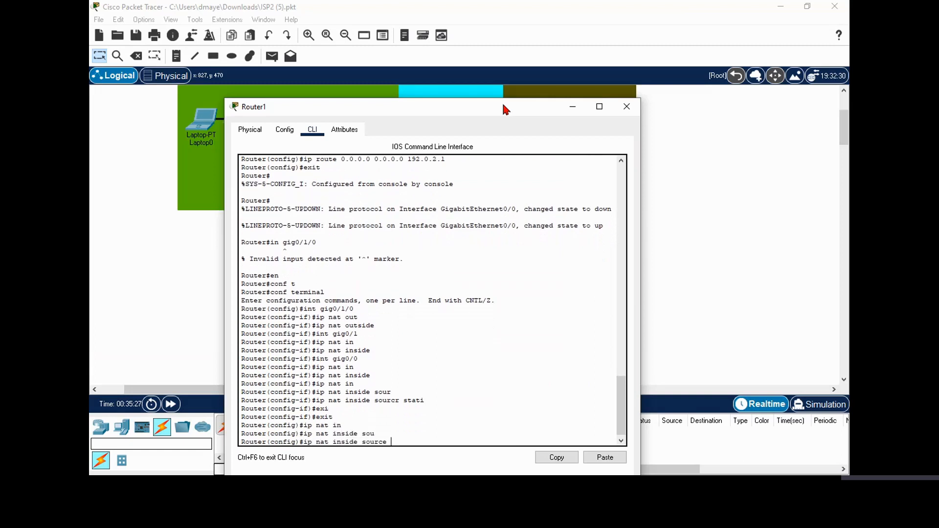
text(st)
key(Tab)
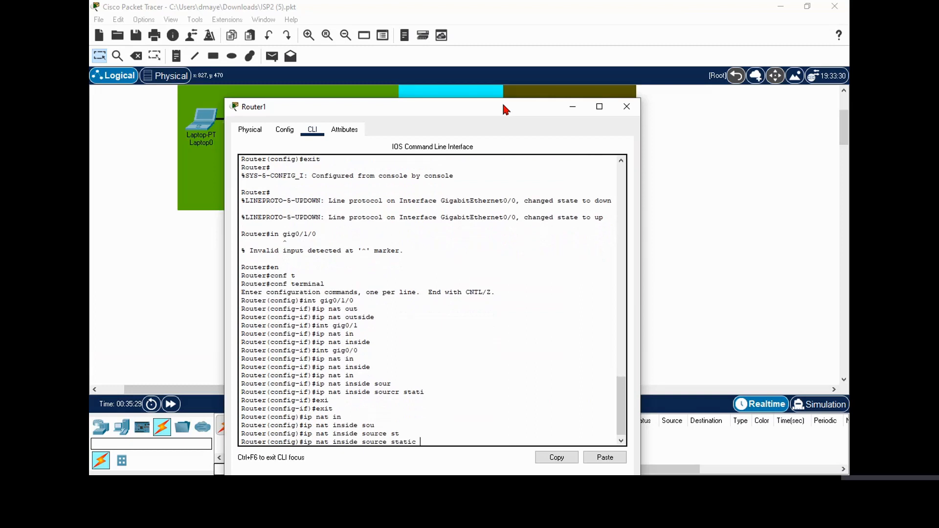
Look up the IPv4 address of Laptop0's FastEthernet0 interface in its configuration.
drag(502, 101, 562, 176)
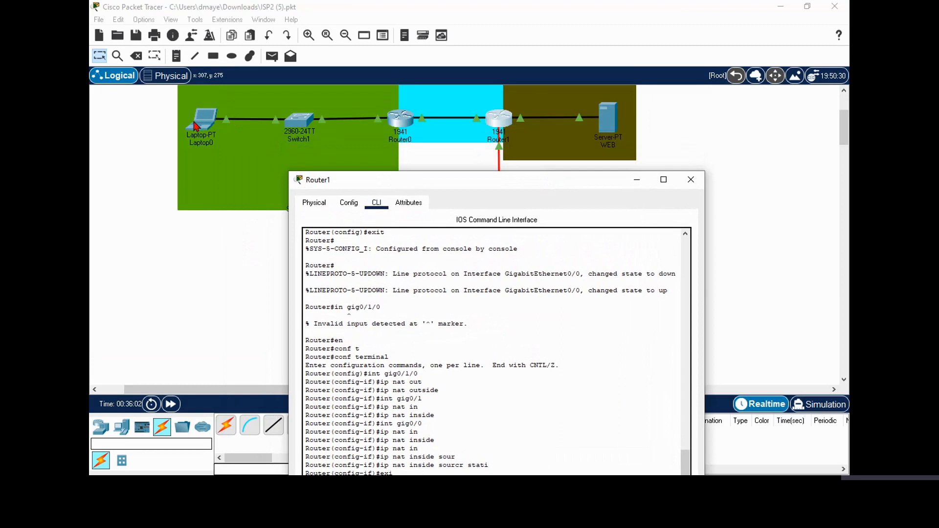
scroll(199, 123, up, 1)
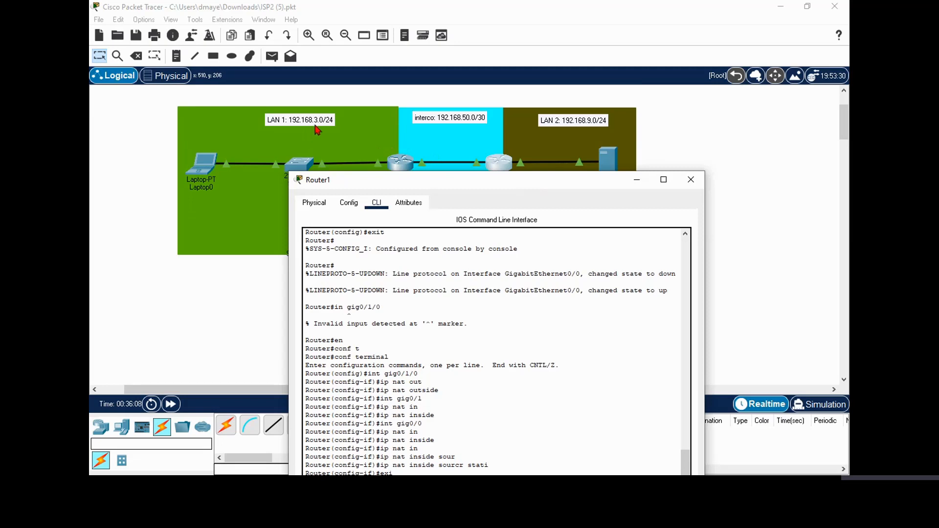
click(209, 278)
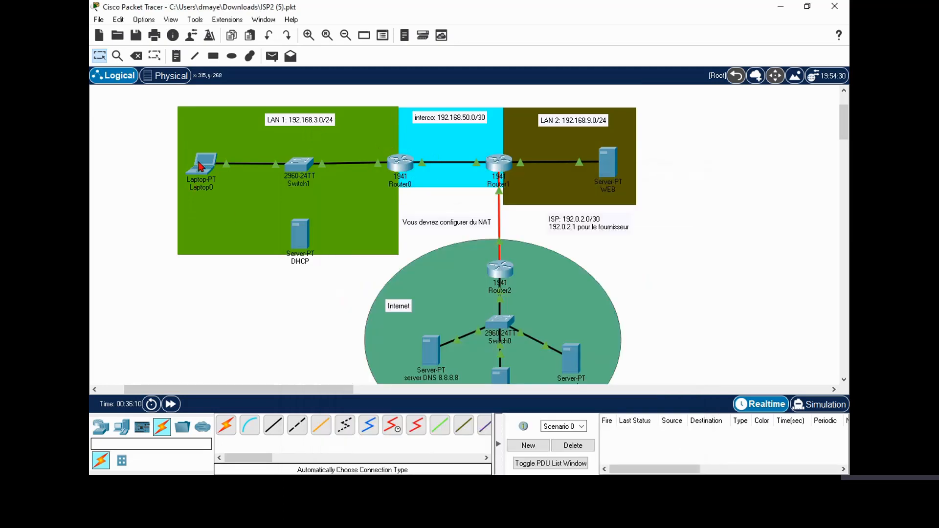
click(203, 164)
click(321, 58)
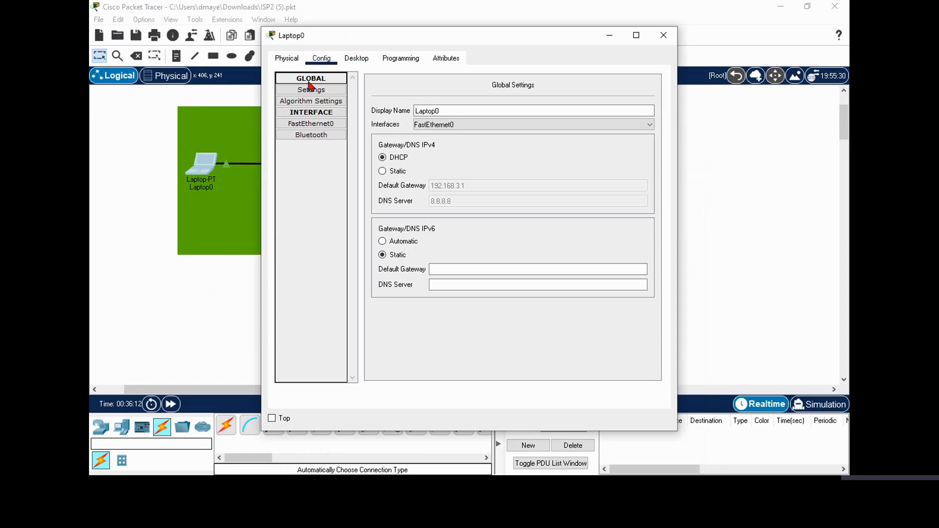
click(311, 123)
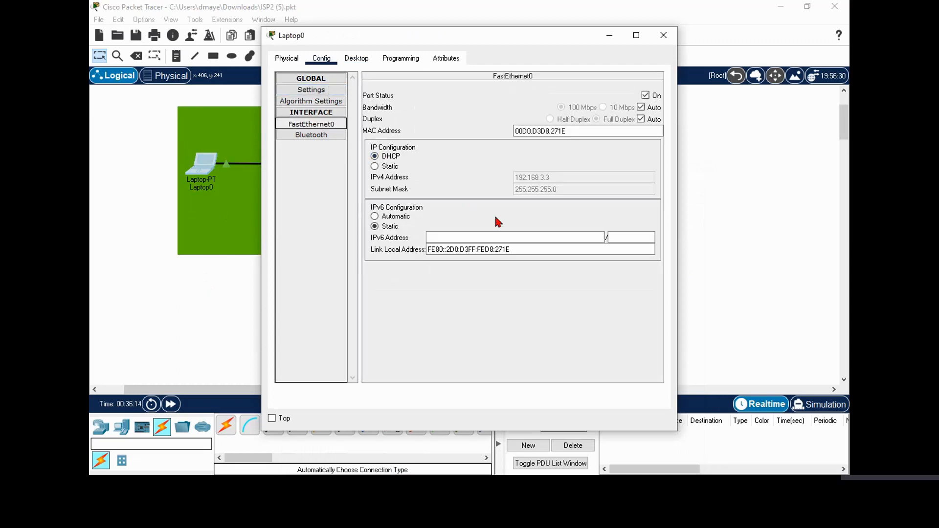
click(663, 36)
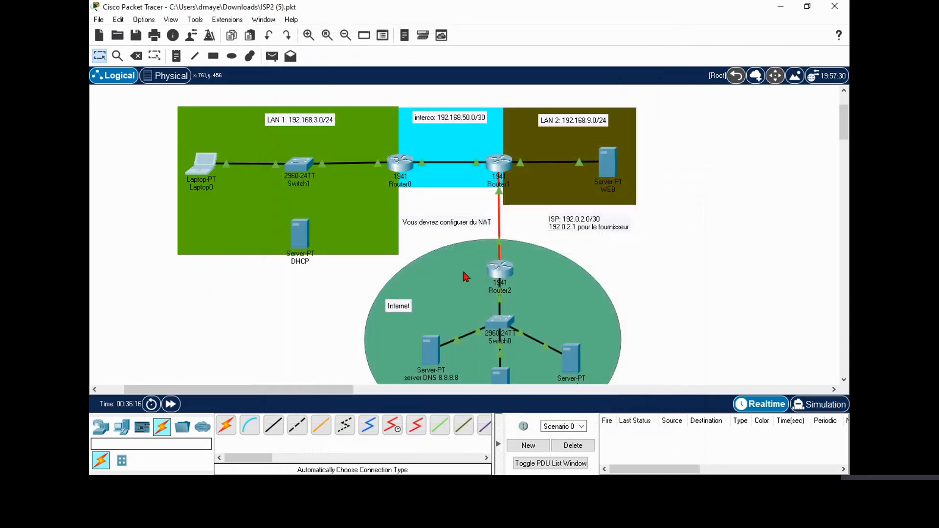
Complete Router1's static NAT command by mapping inside address 192.168.3.3 to 192.168.5.2, and close the router's window.
click(508, 167)
drag(468, 185, 402, 77)
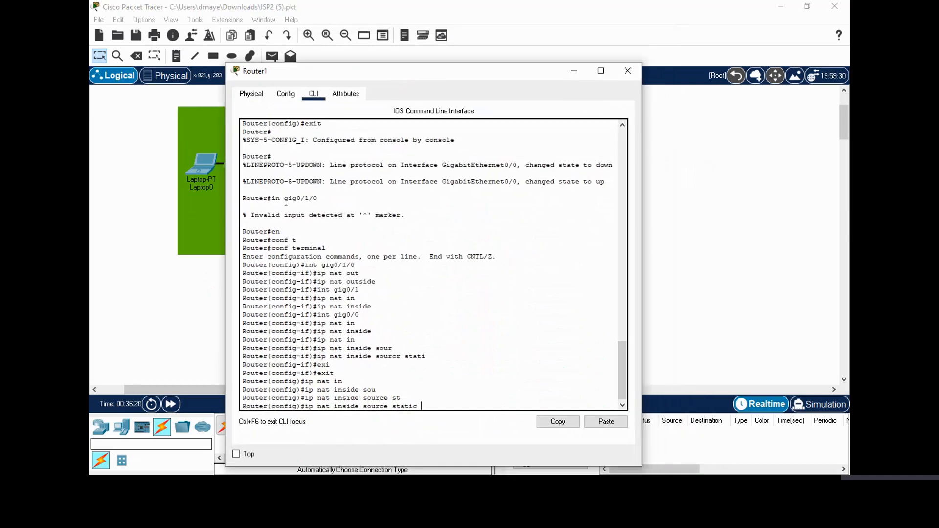
text(3.3)
click(142, 270)
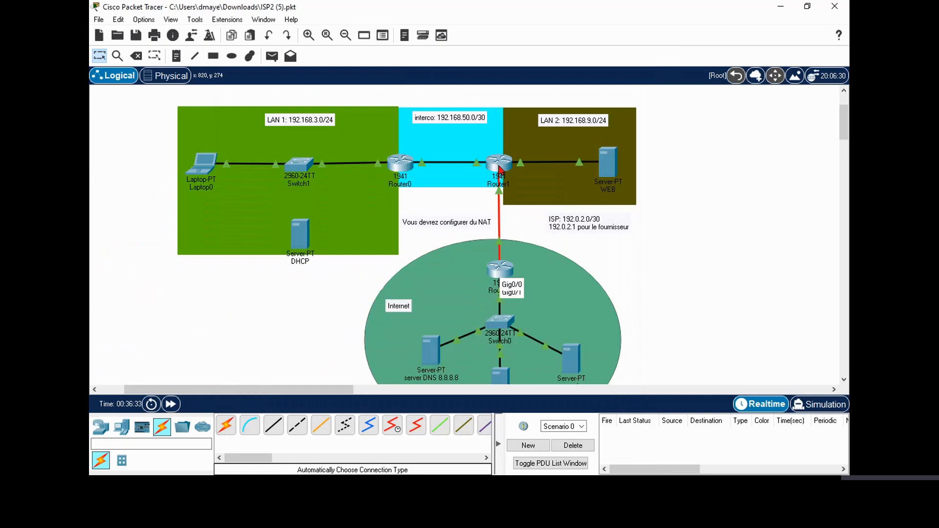
click(499, 167)
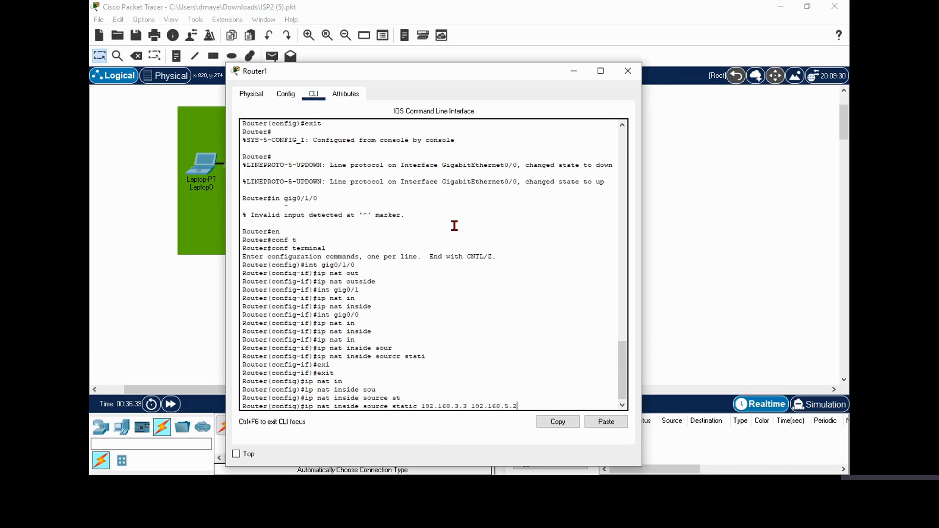
key(Return)
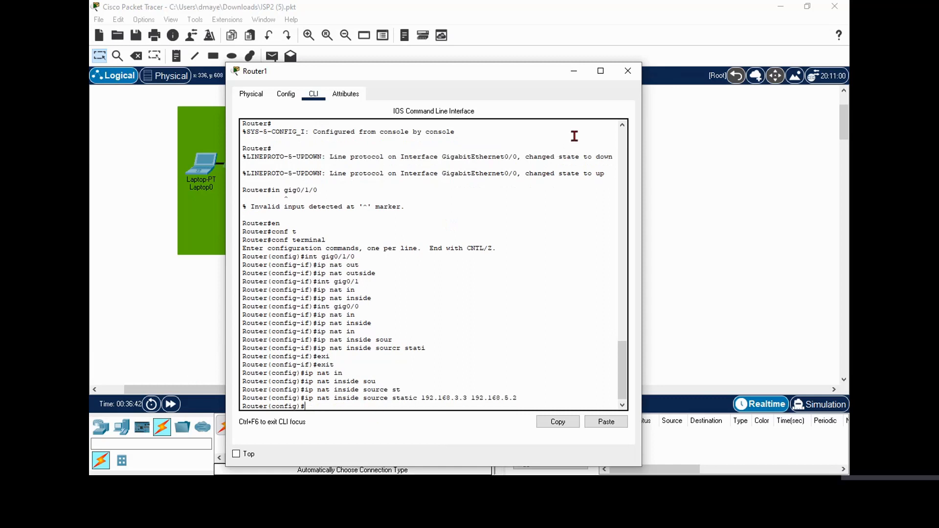
click(628, 71)
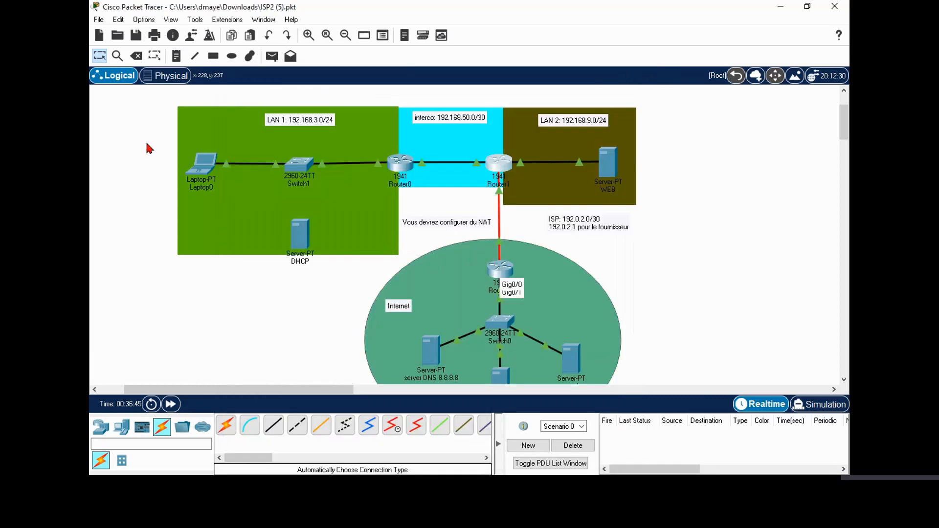
Switch to simulation mode and ping 8.8.8.8 from Laptop0's Command Prompt.
click(203, 174)
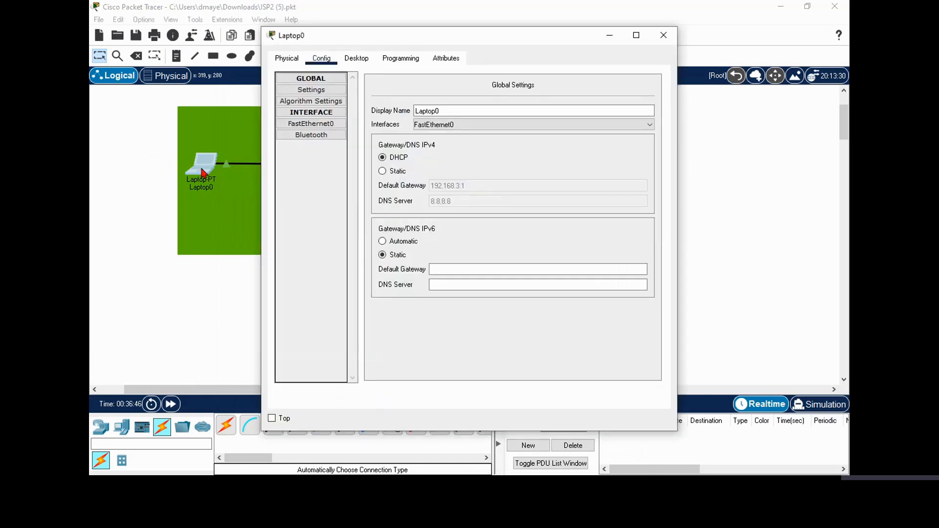
click(356, 59)
click(543, 100)
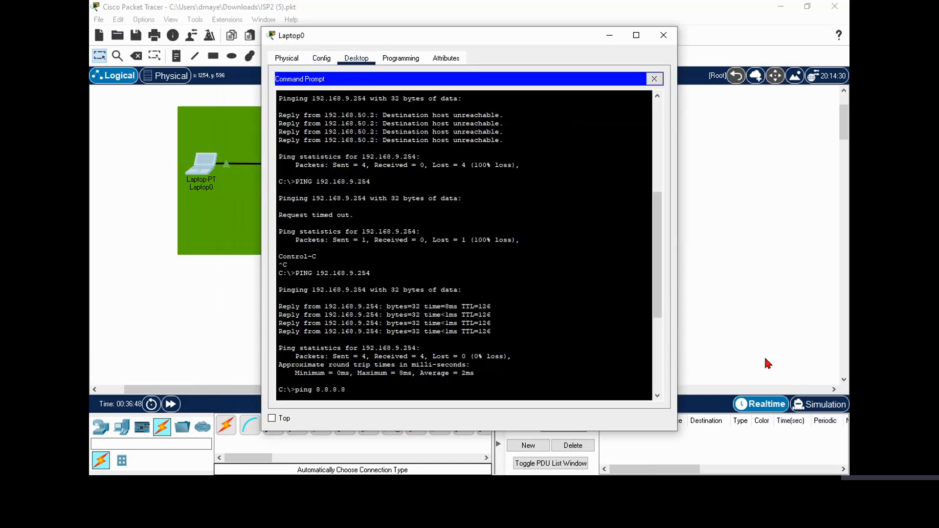
click(820, 404)
click(206, 169)
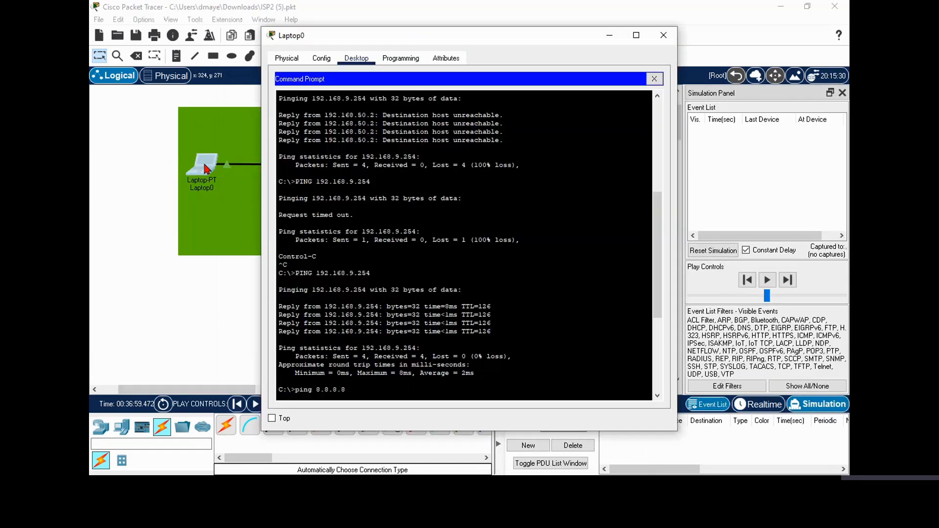
key(Up)
key(Return)
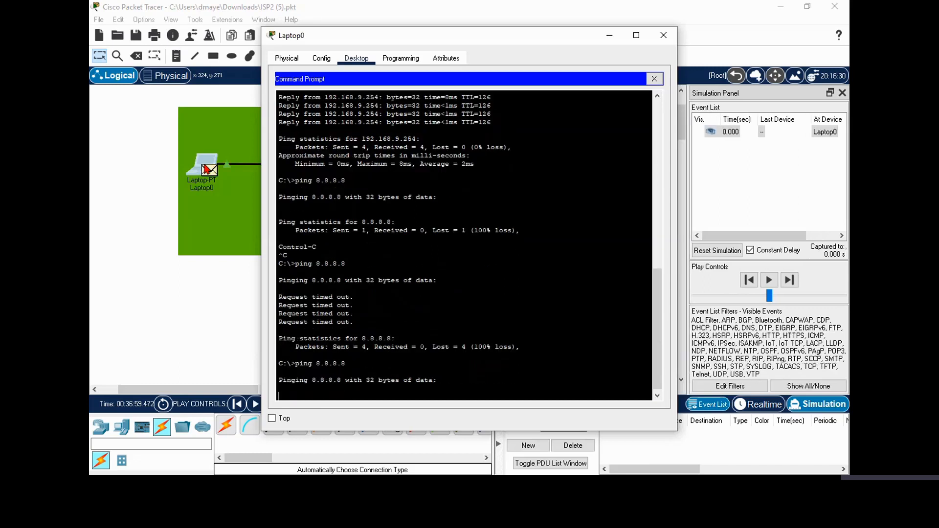
Step the simulated ping forward hop by hop from Laptop0 to the 8.8.8.8 DNS server and follow its reply.
click(132, 275)
click(277, 404)
click(278, 405)
click(277, 404)
click(278, 405)
click(277, 405)
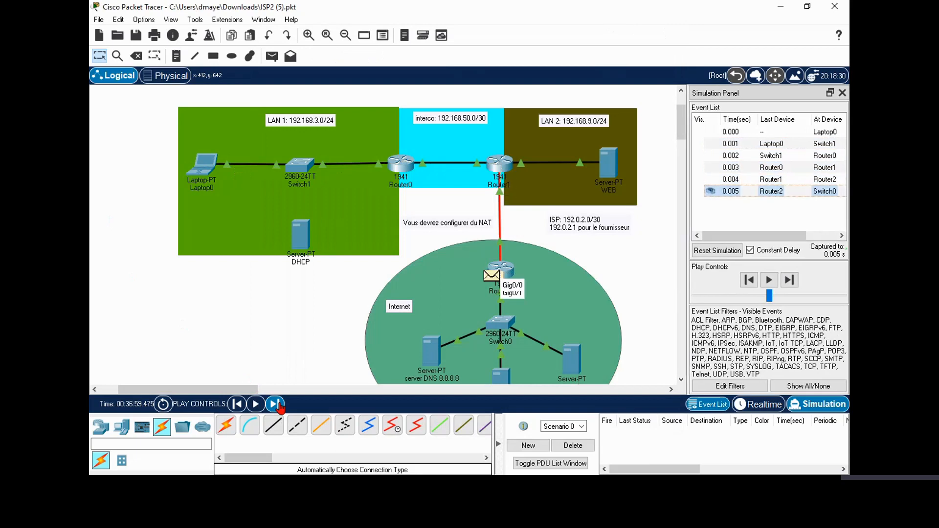
click(278, 404)
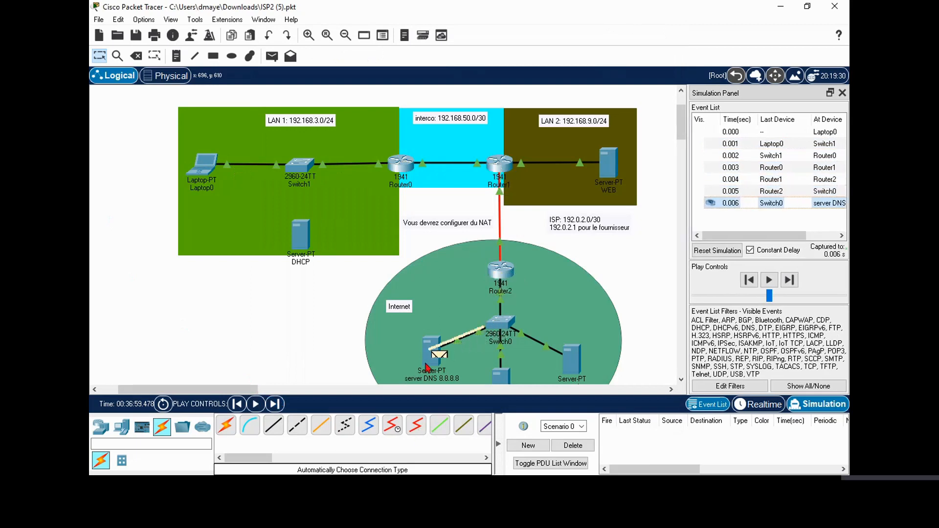
click(274, 405)
click(274, 405)
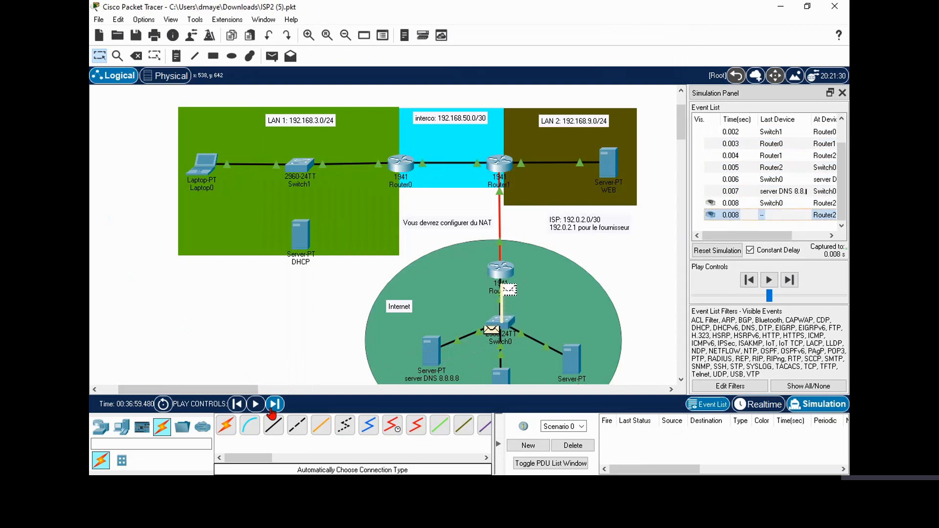
click(272, 410)
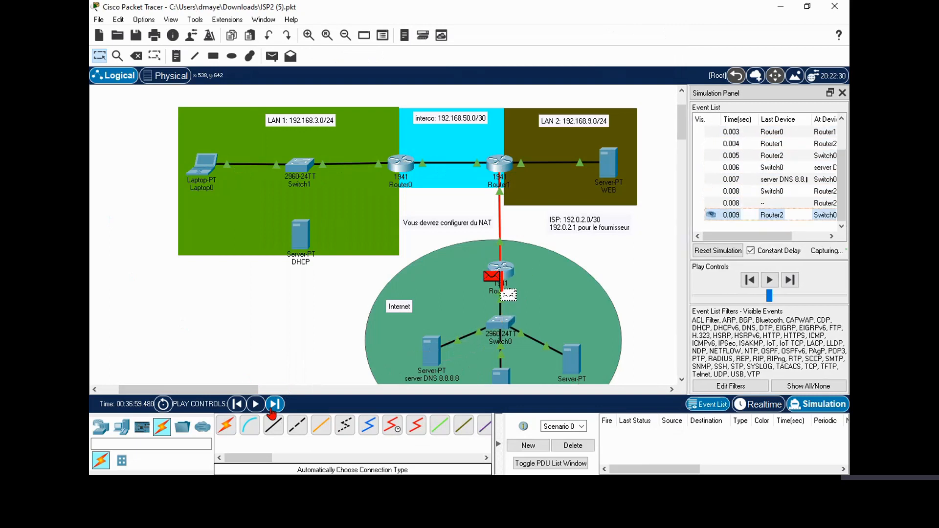
click(272, 409)
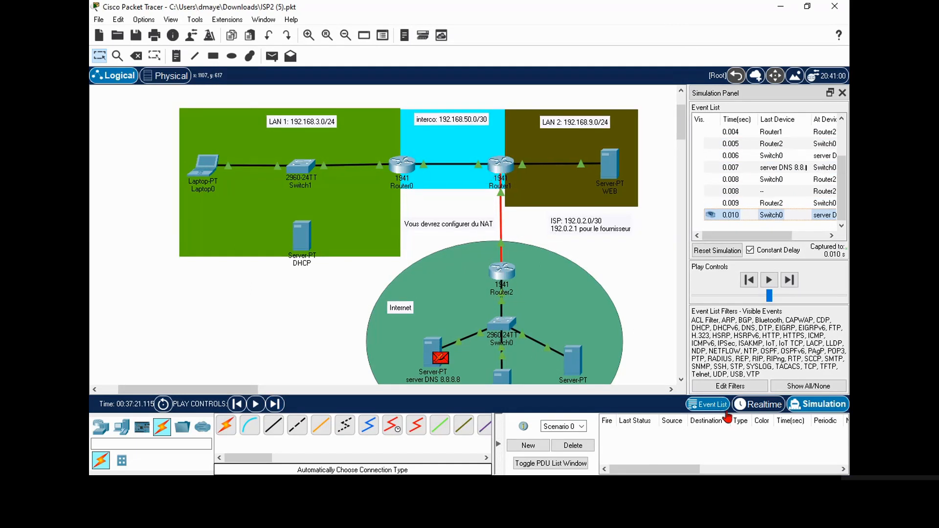
Return to realtime mode and review Router1's NAT commands and the interface of its link to Router2.
key(shift+r)
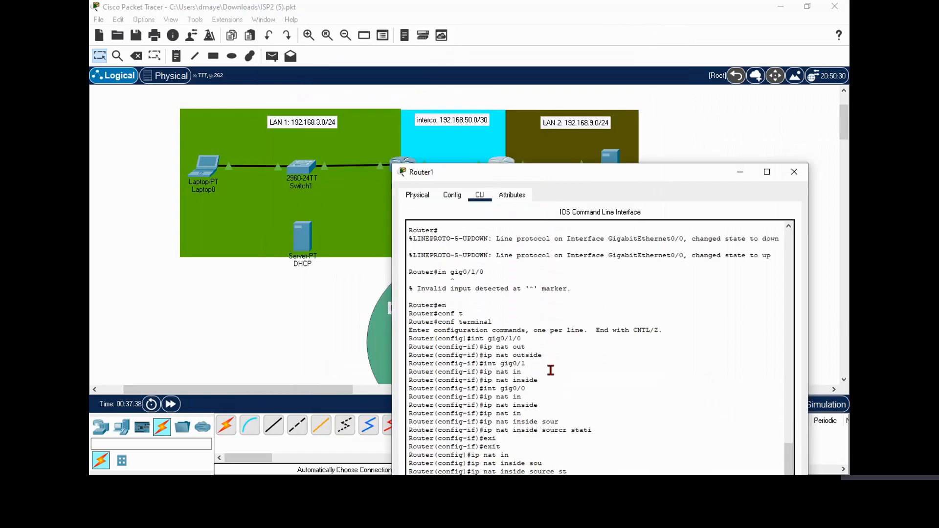
drag(579, 170, 507, 78)
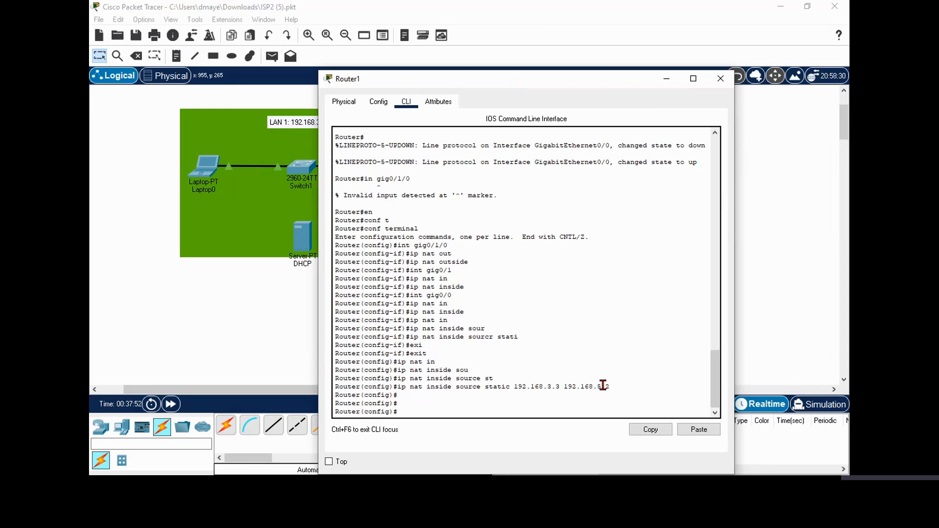
drag(544, 88, 455, 255)
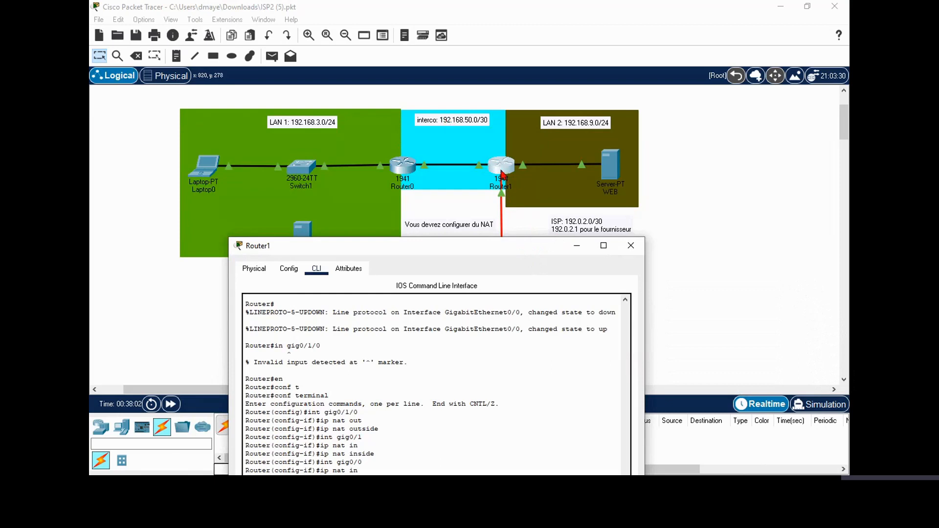
click(504, 195)
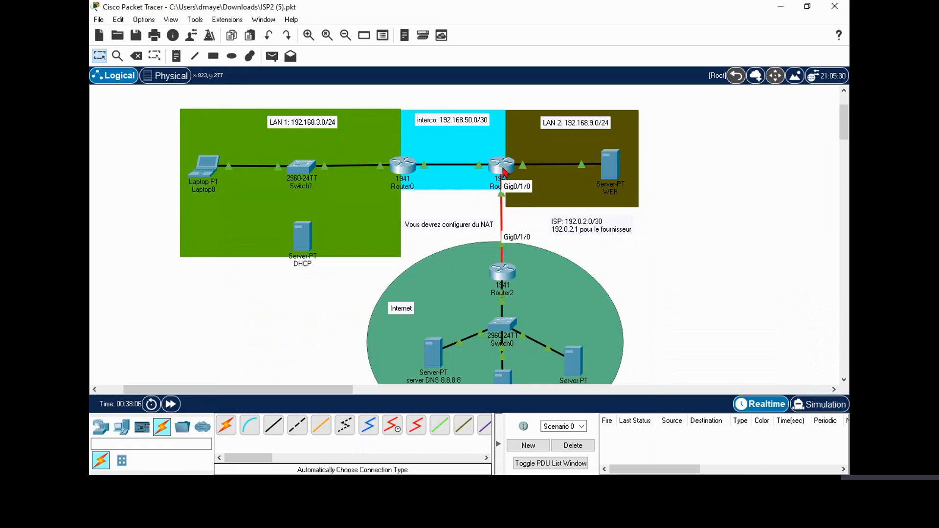
click(505, 171)
drag(494, 245, 585, 81)
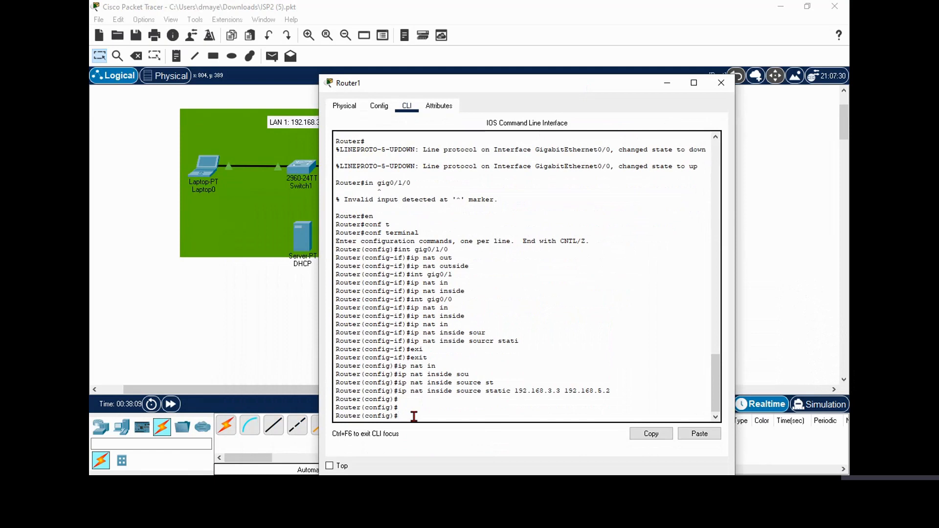
Remove Router1's static NAT mapping with no ip nat inside source static 192.168.3.3 192.168.5.2.
key(Up)
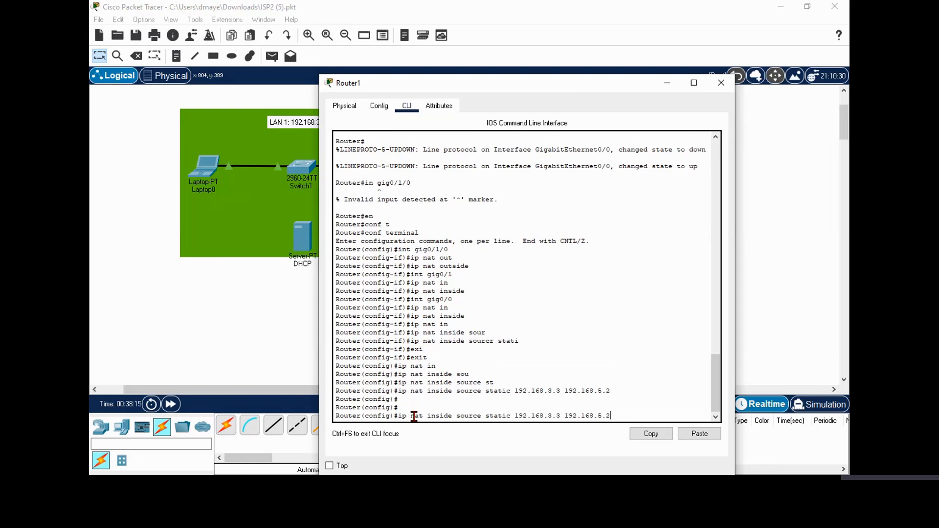
key(Left)
key(Left)
key(Left)
key(Left)
key(Left)
key(Left)
key(Left)
key(Left)
key(Left)
key(Left)
key(Left)
key(Left)
key(Left)
key(Left)
key(Left)
key(Left)
key(Left)
key(Left)
key(Left)
key(Left)
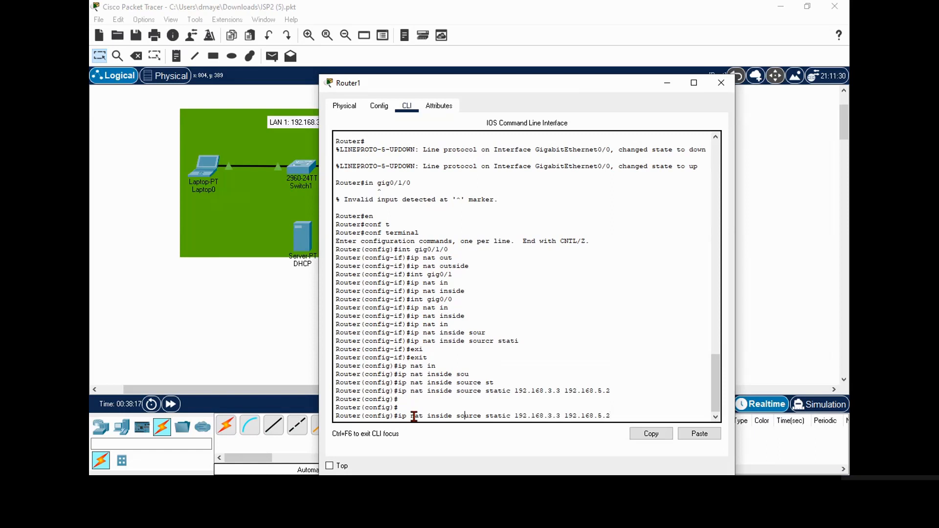
text(no)
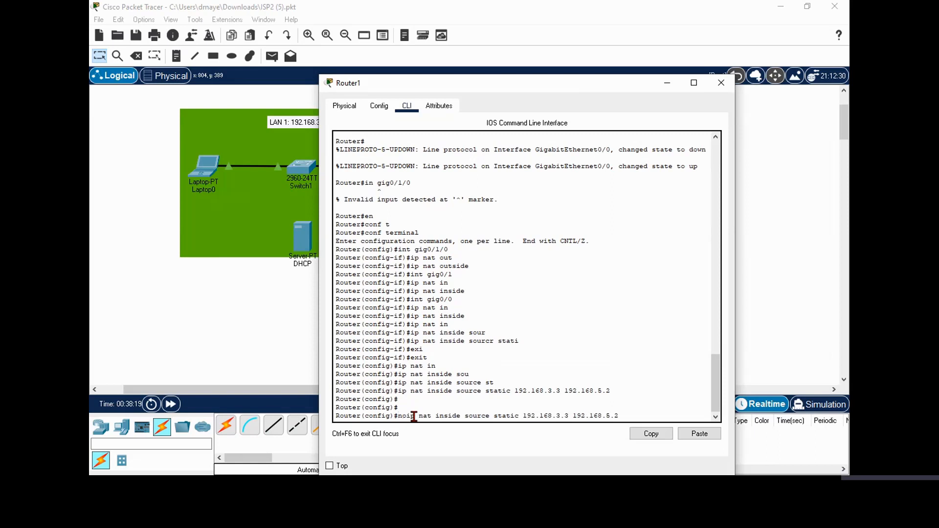
key(Return)
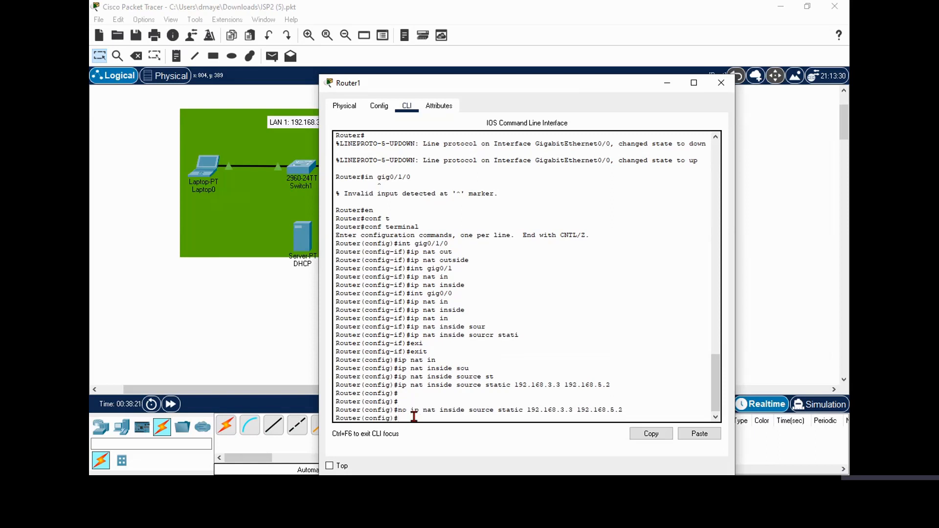
Map inside address 192.168.3.3 to 192.0.2.2 on Router1 with ip nat inside source static, and close the router's window.
key(Up)
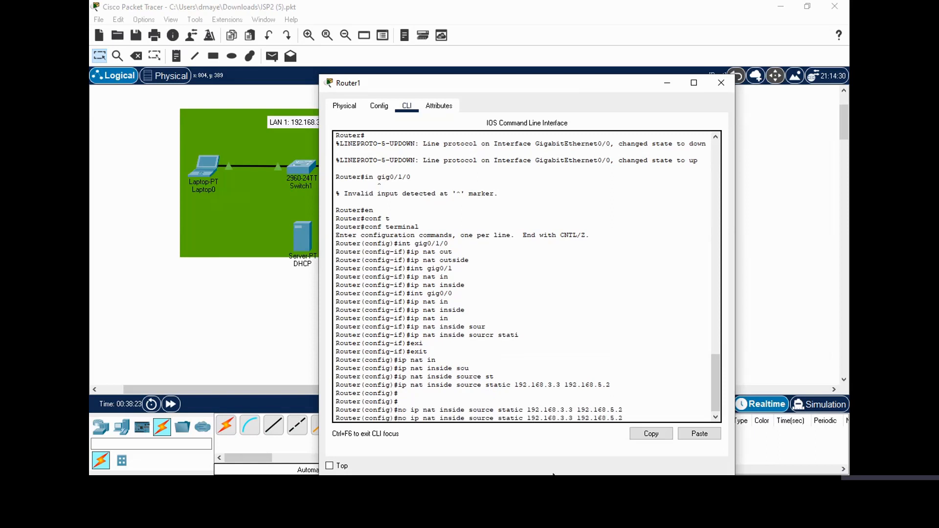
key(Up)
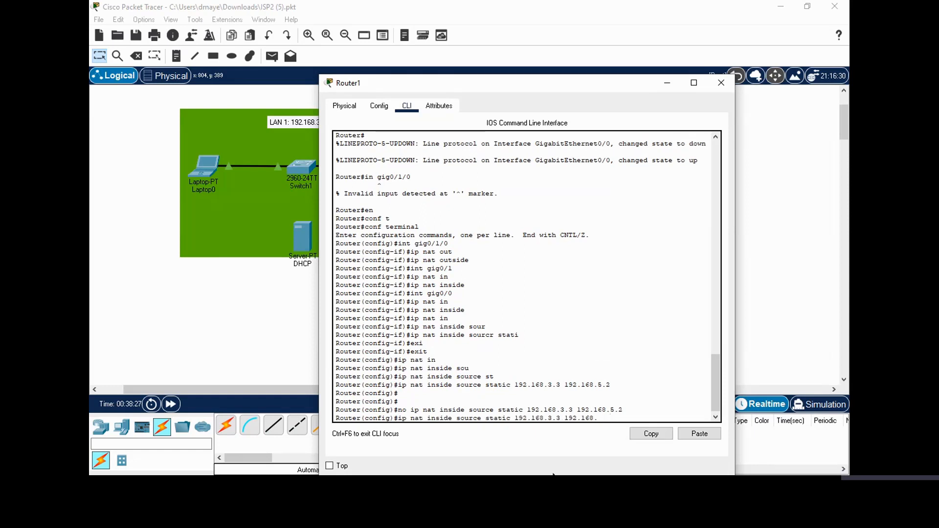
key(BackSpace)
drag(531, 83, 308, 97)
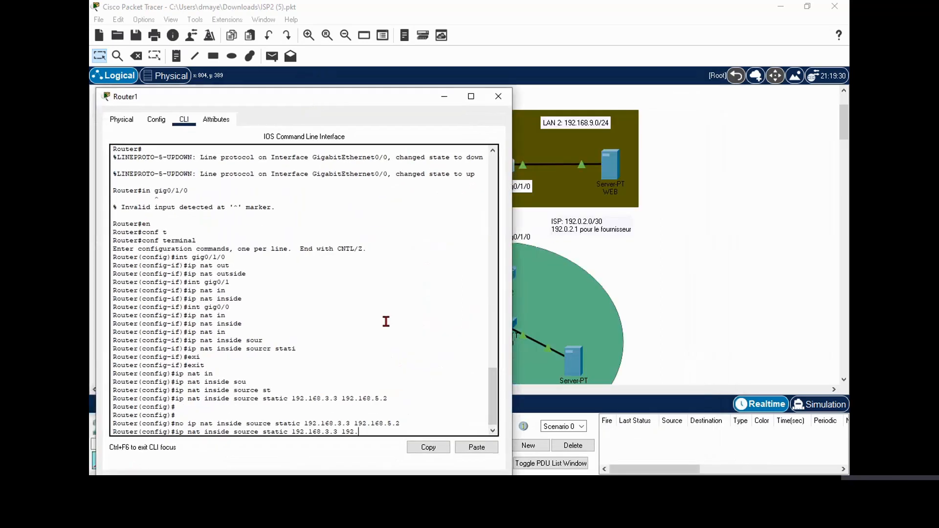
text(0)
text(.2.1)
key(Return)
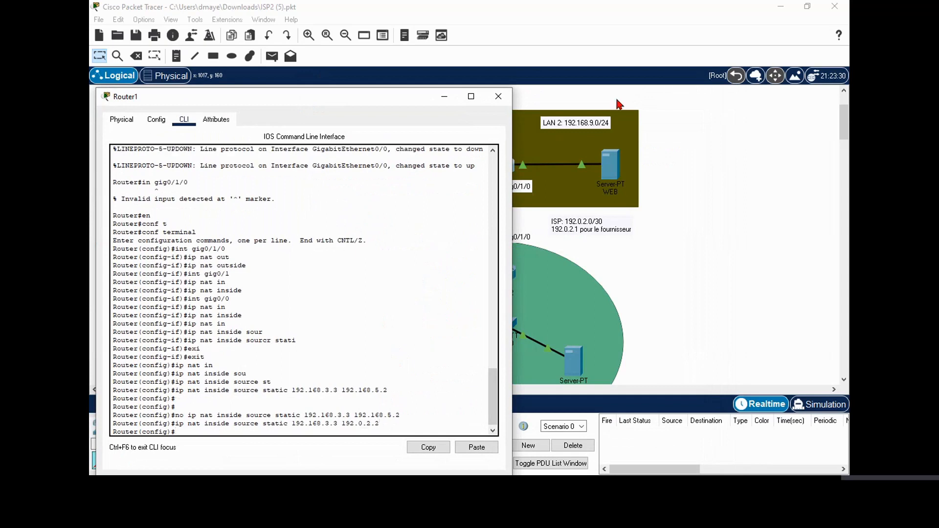
click(493, 100)
Switch back to simulation mode and repeat the ping to 8.8.8.8 from Laptop0 using the corrected NAT mapping.
click(797, 404)
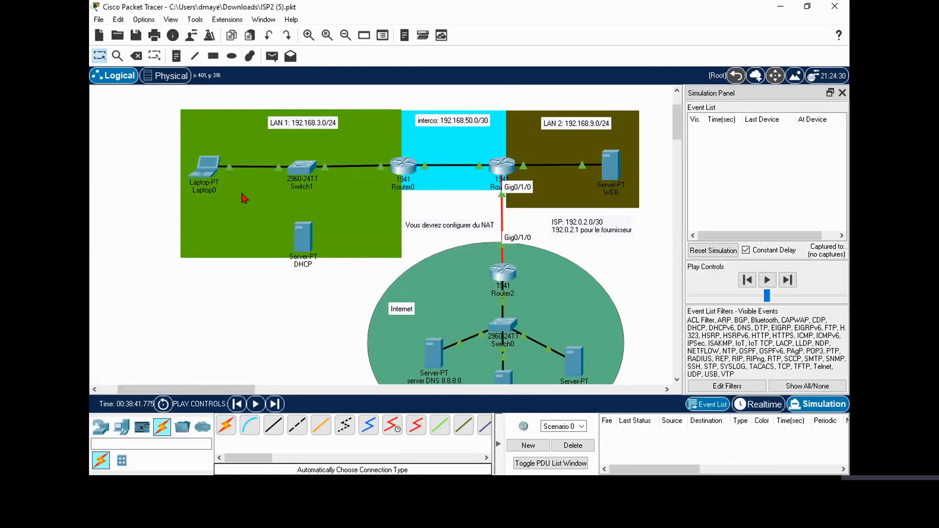
click(206, 185)
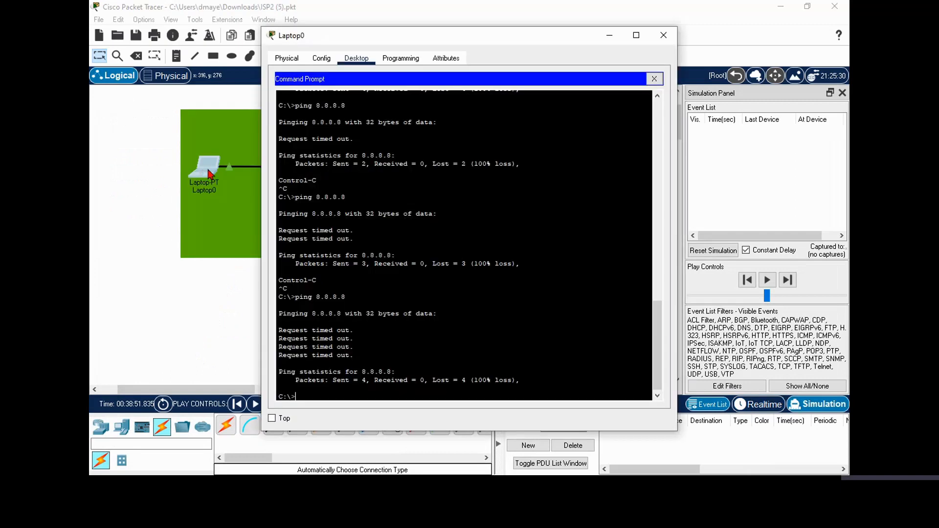
key(Up)
key(Return)
click(210, 339)
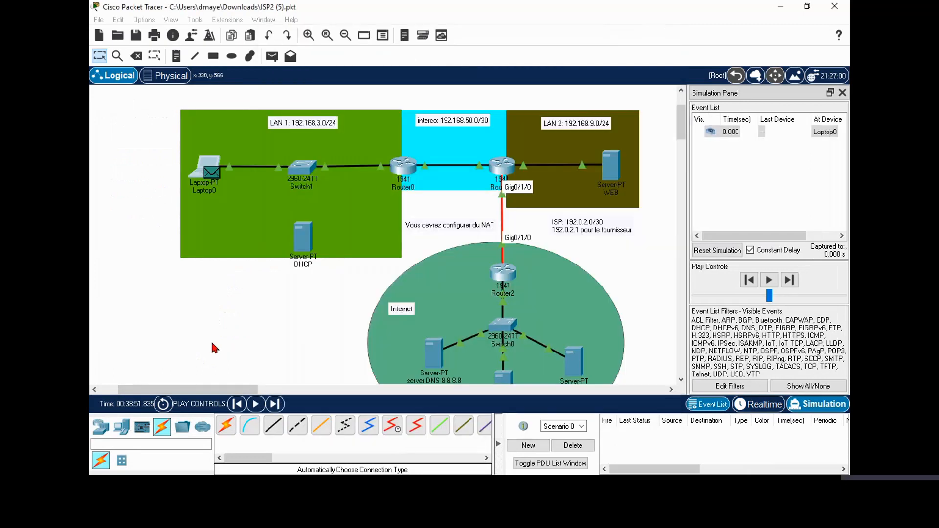
Advance the simulation to trace the ping to the DNS server and its reply back through Router1 to Laptop0.
click(275, 404)
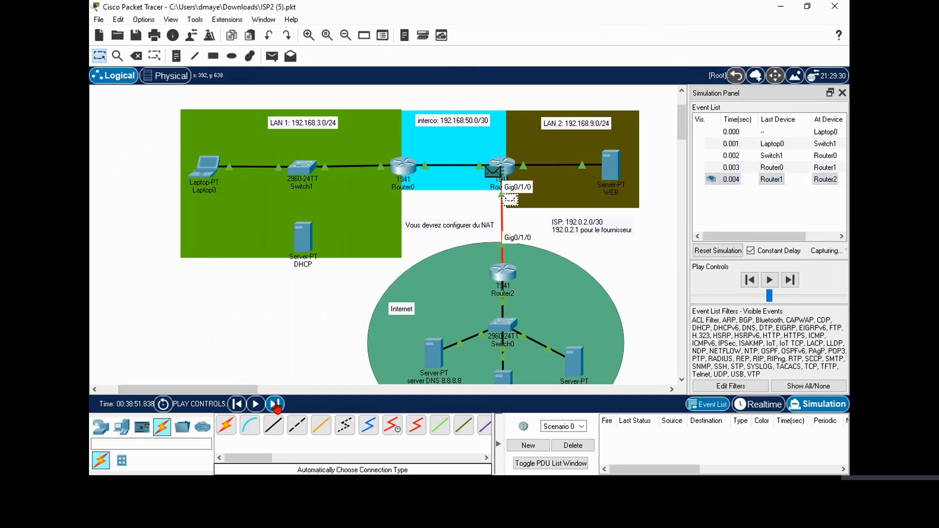
click(275, 404)
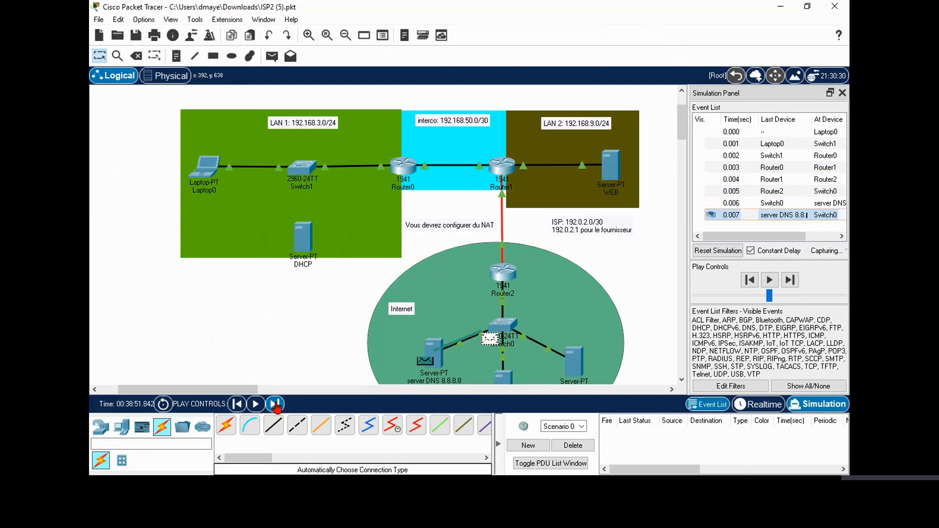
click(276, 404)
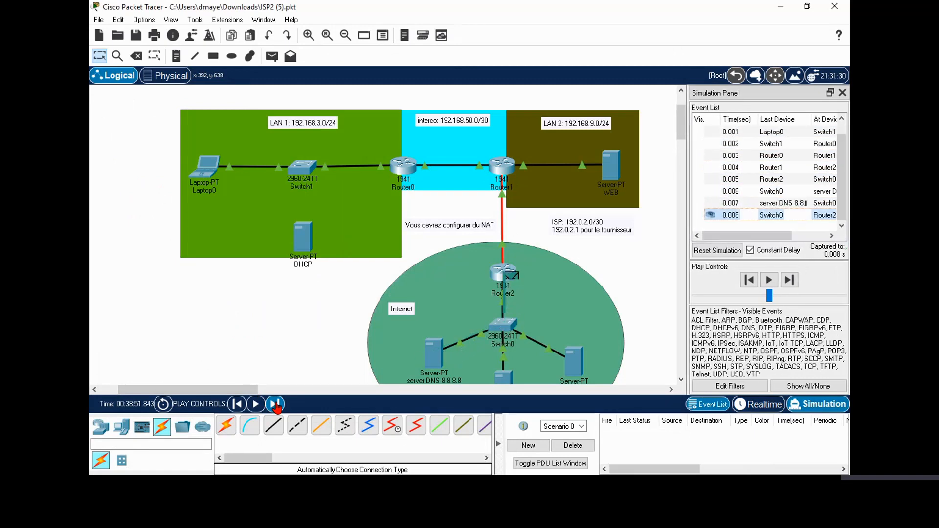
click(276, 404)
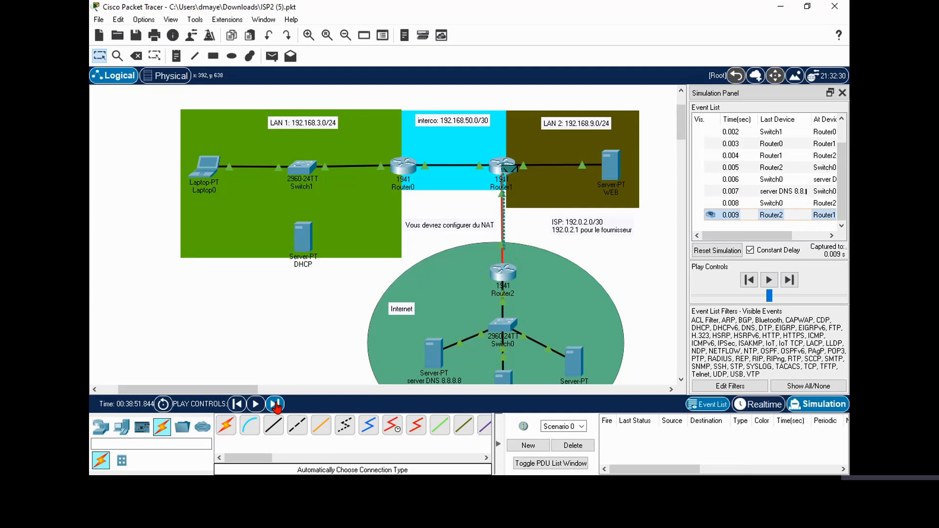
click(275, 404)
click(275, 404)
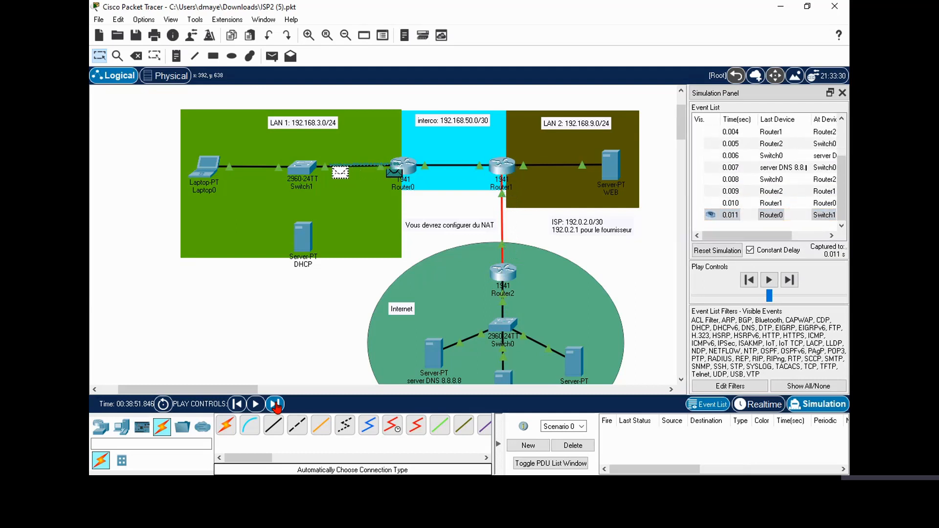
click(275, 404)
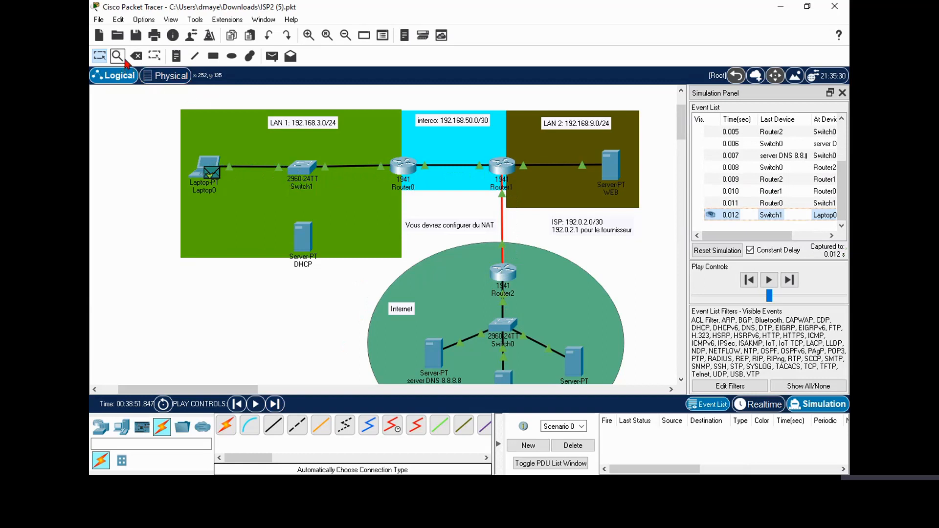
Connect Switch1 to the DHCP server with an automatically chosen cable, and open the server's services settings.
click(226, 425)
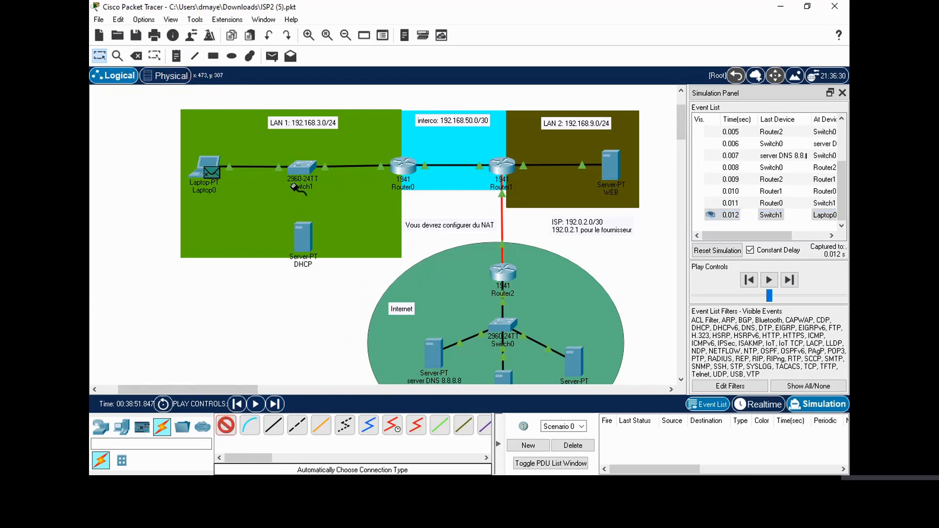
click(301, 239)
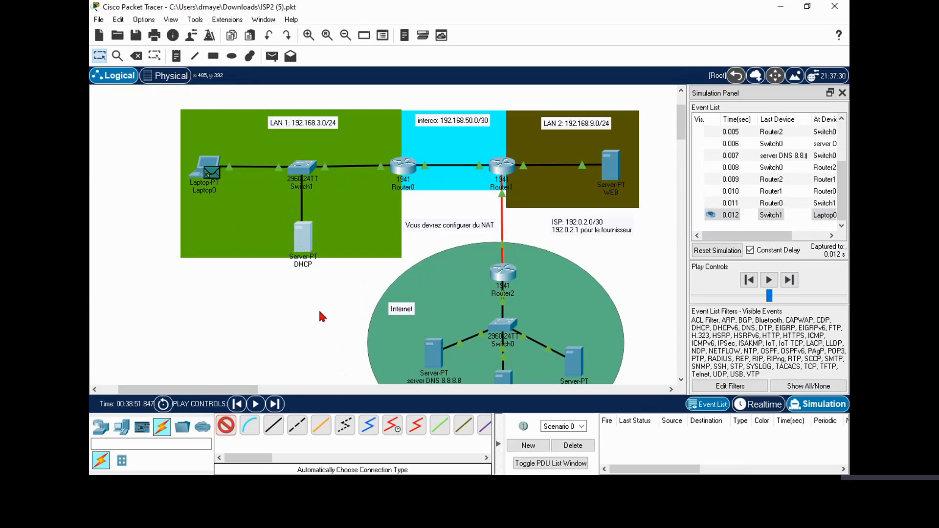
mouse_move(305, 254)
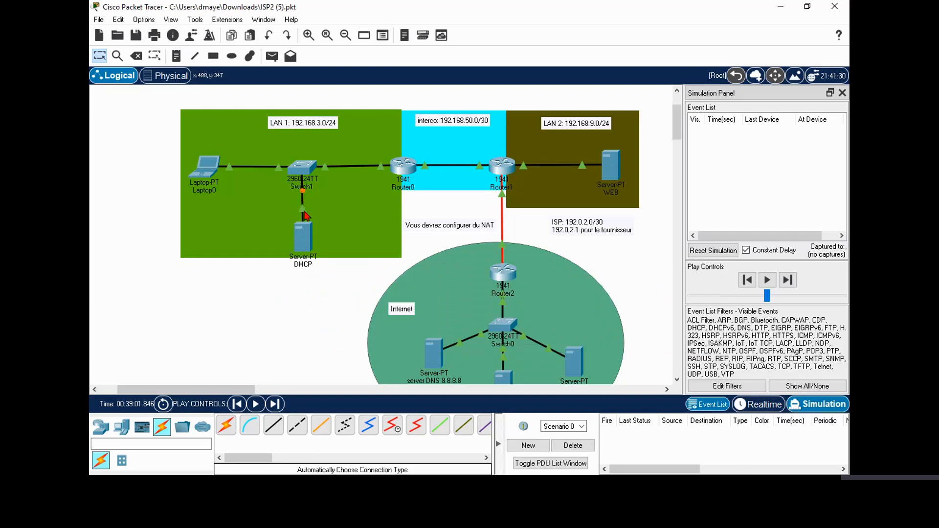
click(307, 239)
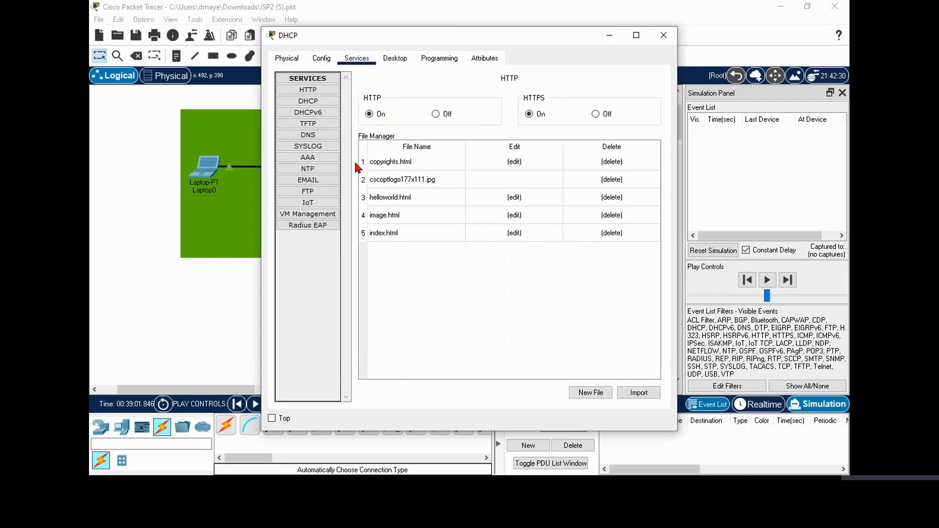
Review the DHCP server's address pool and its FastEthernet0 IP configuration, and close the server's window.
click(309, 101)
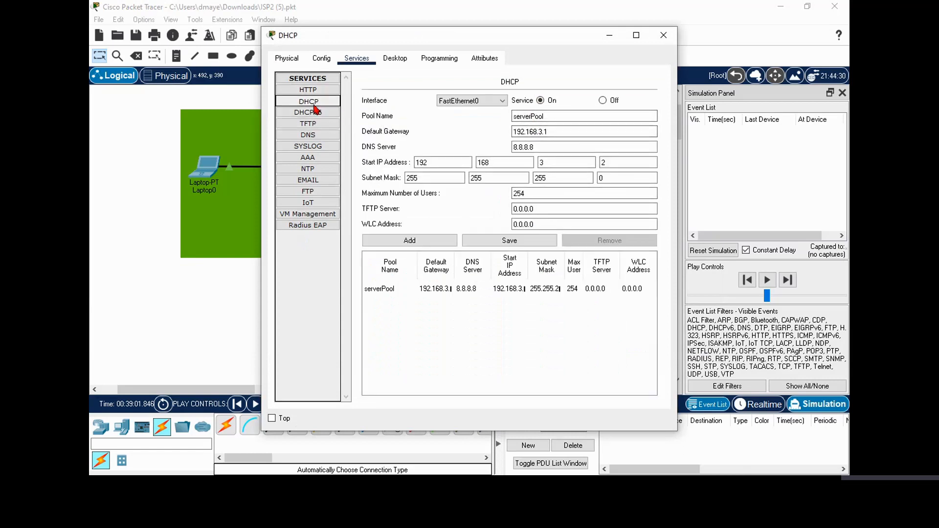
click(321, 58)
click(311, 124)
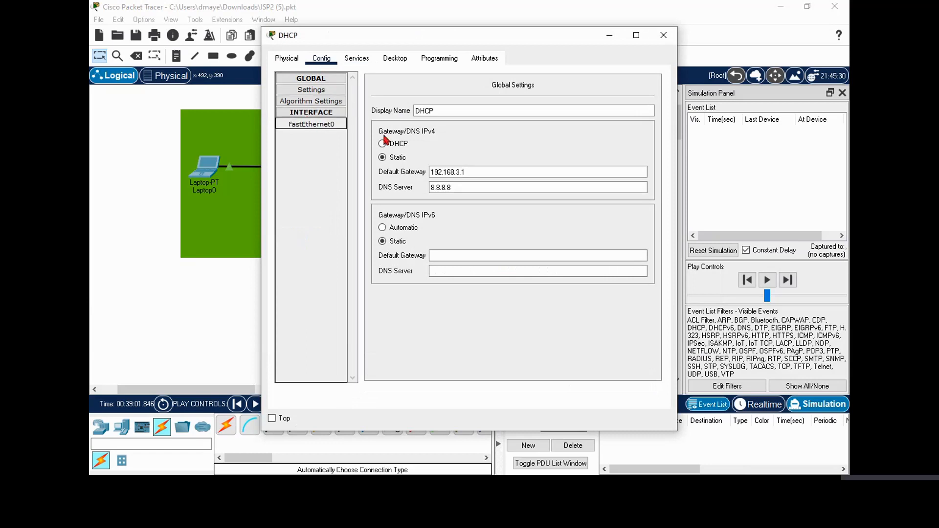
click(637, 35)
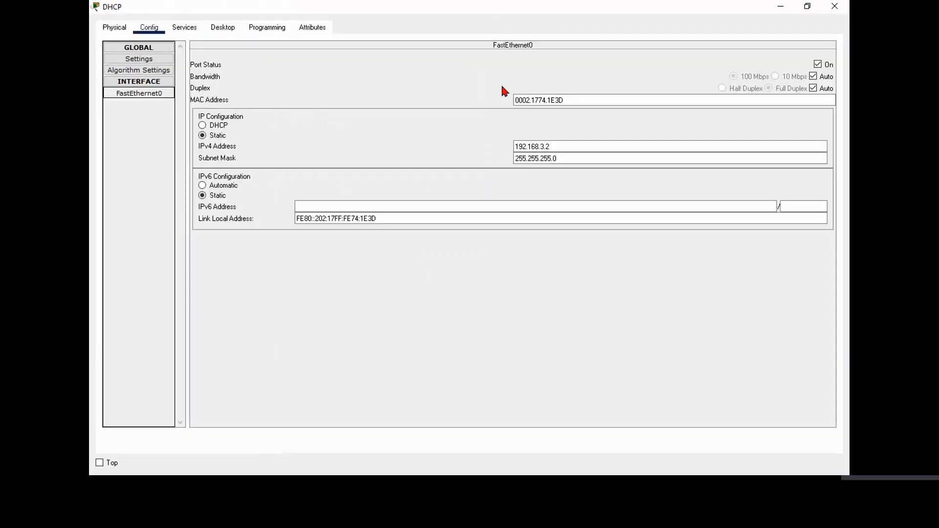
click(808, 6)
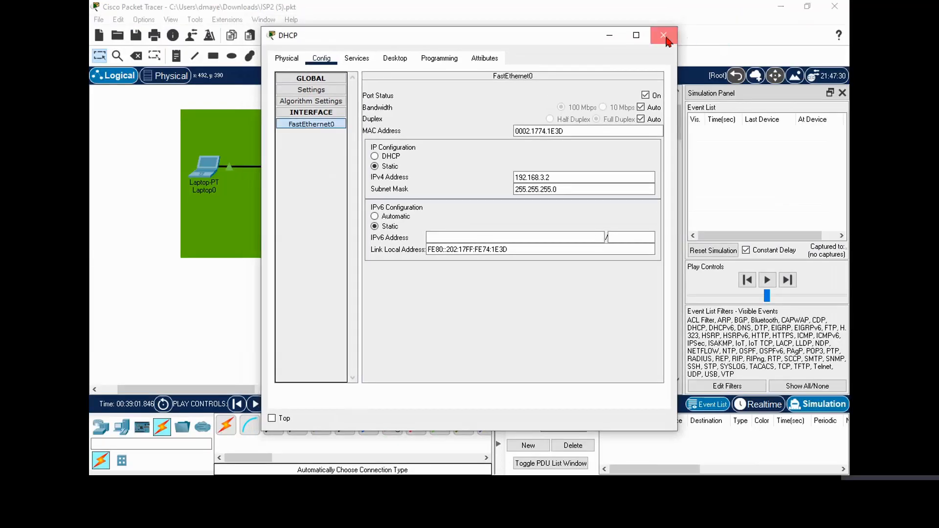
click(665, 33)
Check Laptop0's gateway, DNS and FastEthernet0 settings, and close the laptop's window.
click(208, 169)
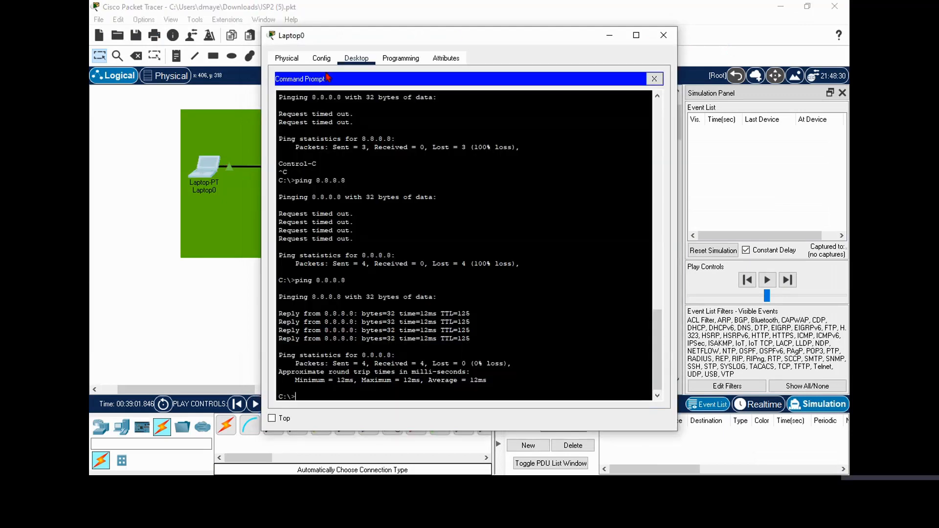
click(323, 60)
click(319, 123)
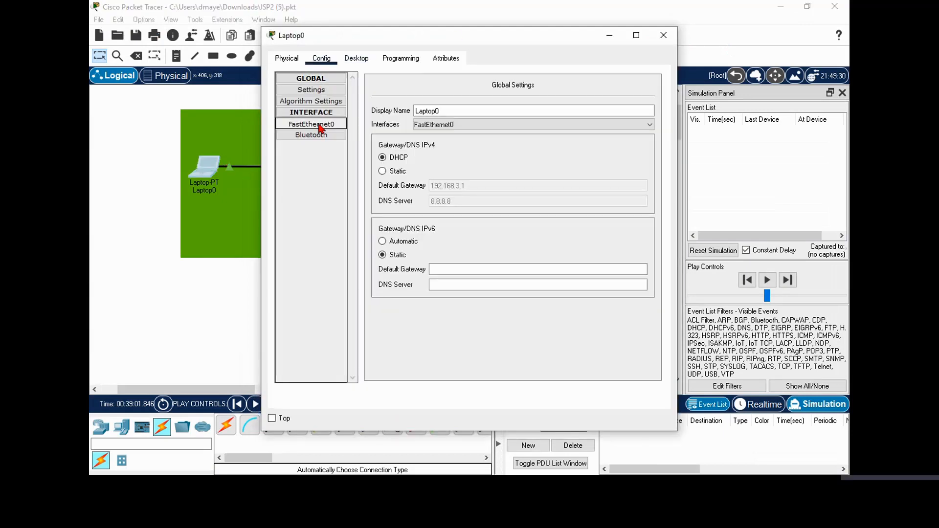
click(663, 35)
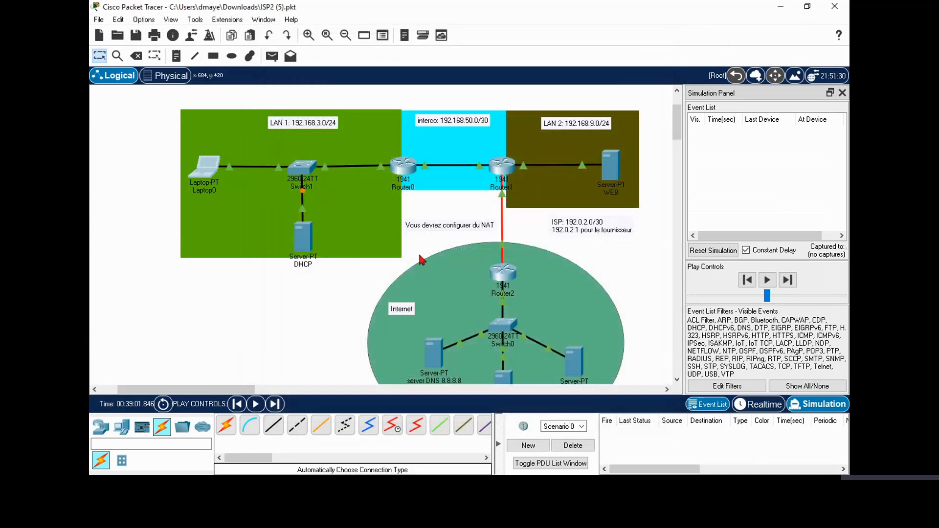